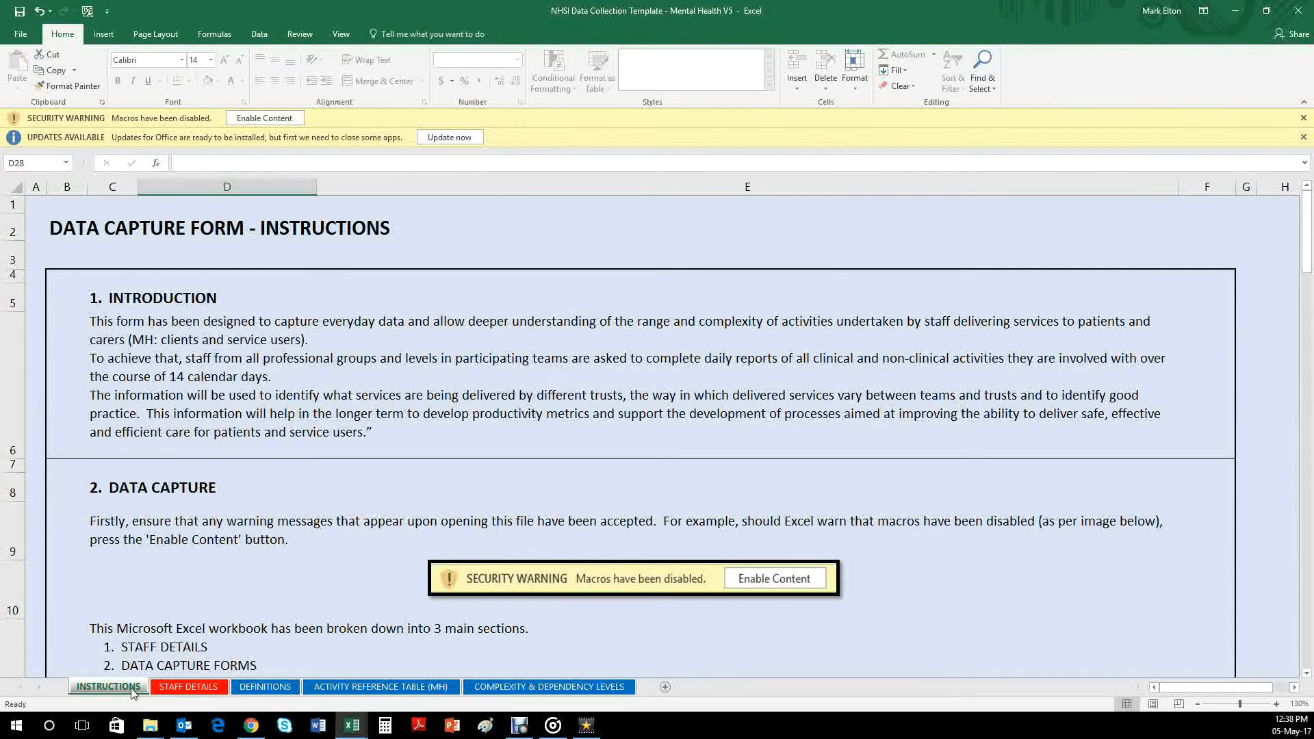
# Look through the staff details, definitions, activity reference and complexity sheets, and read the data capture instructions through to the end
pyautogui.click(185, 690)
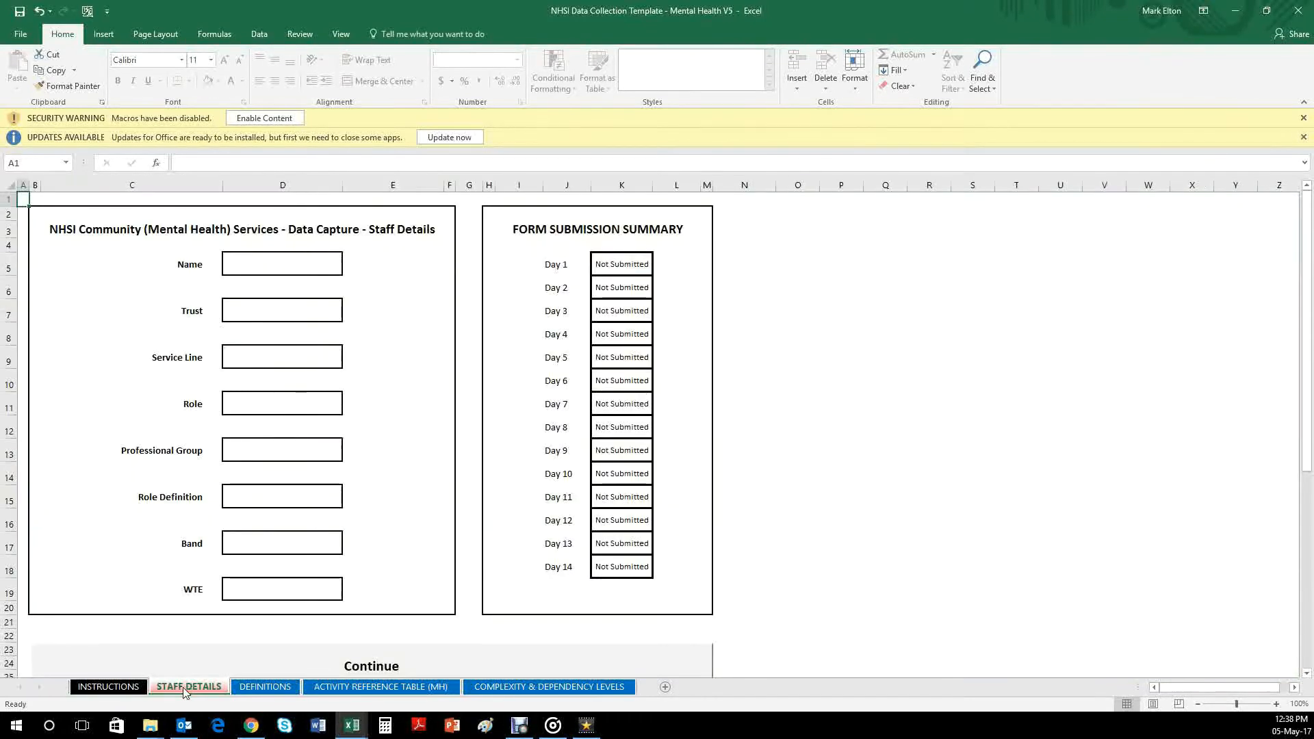
pyautogui.click(262, 687)
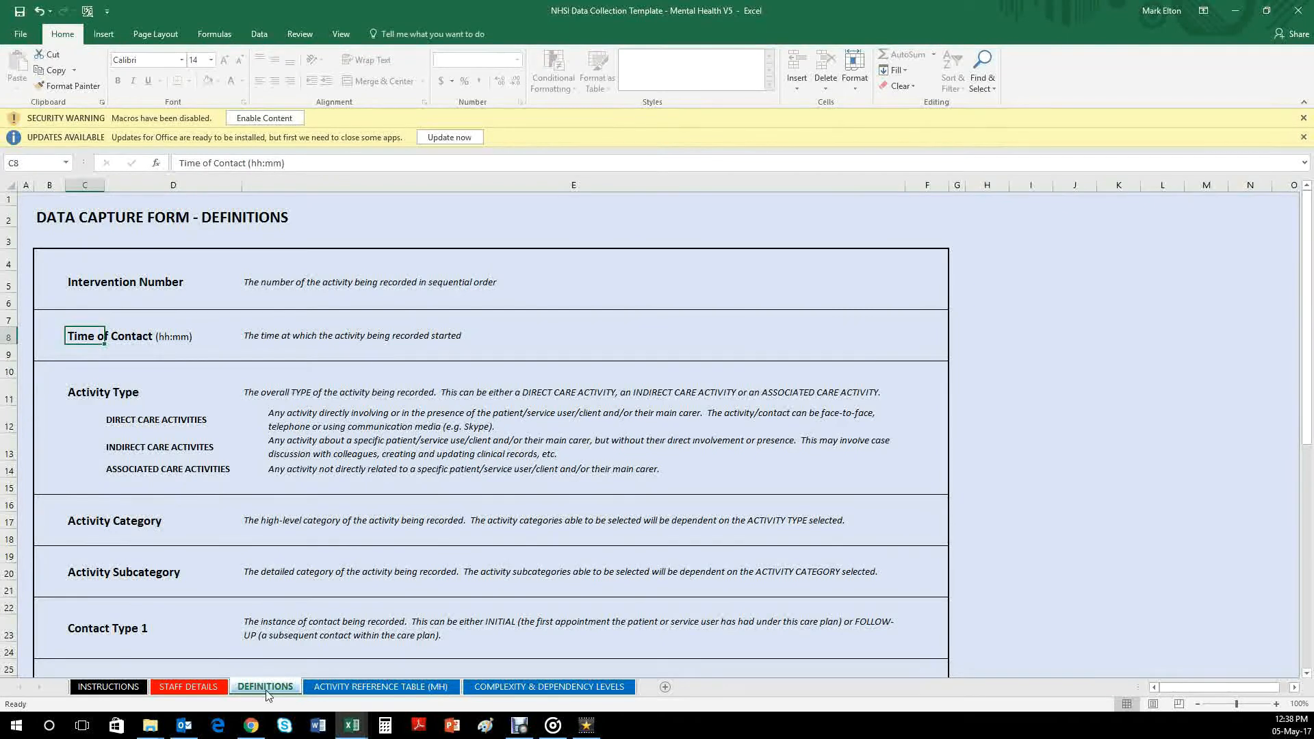
pyautogui.click(340, 688)
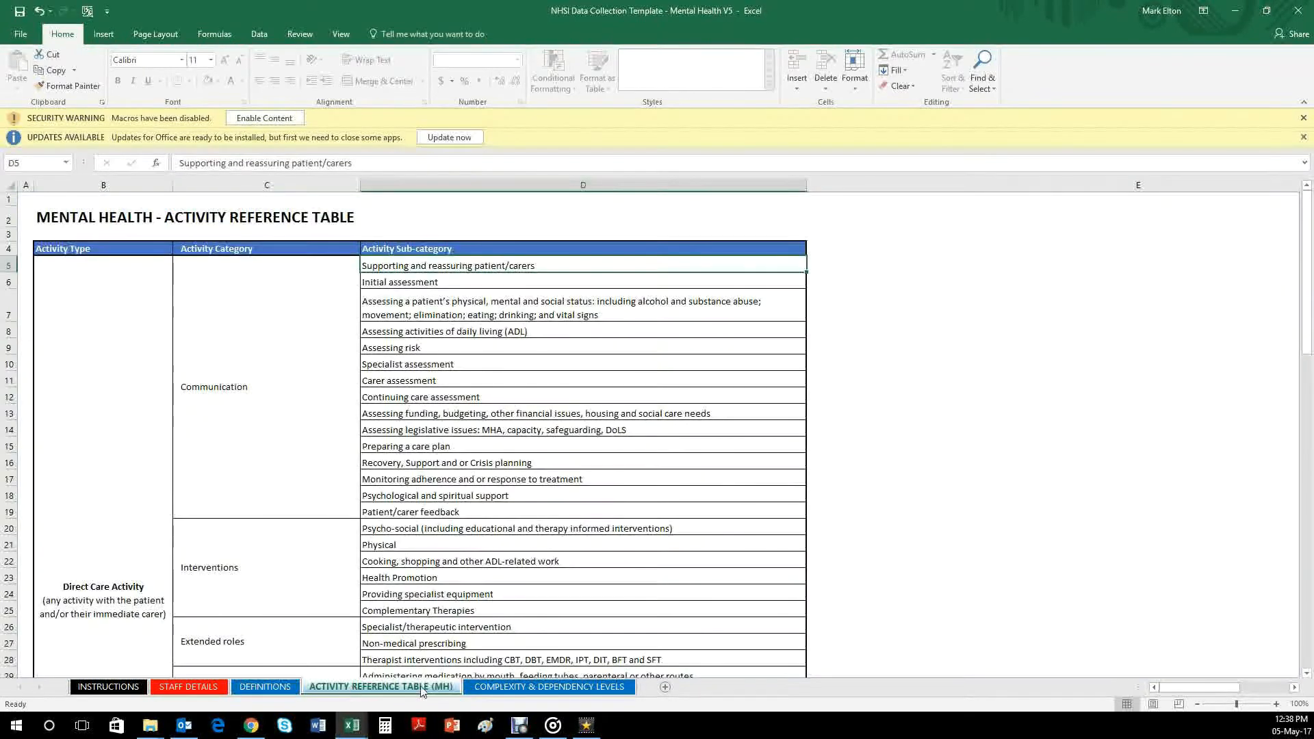
pyautogui.click(519, 688)
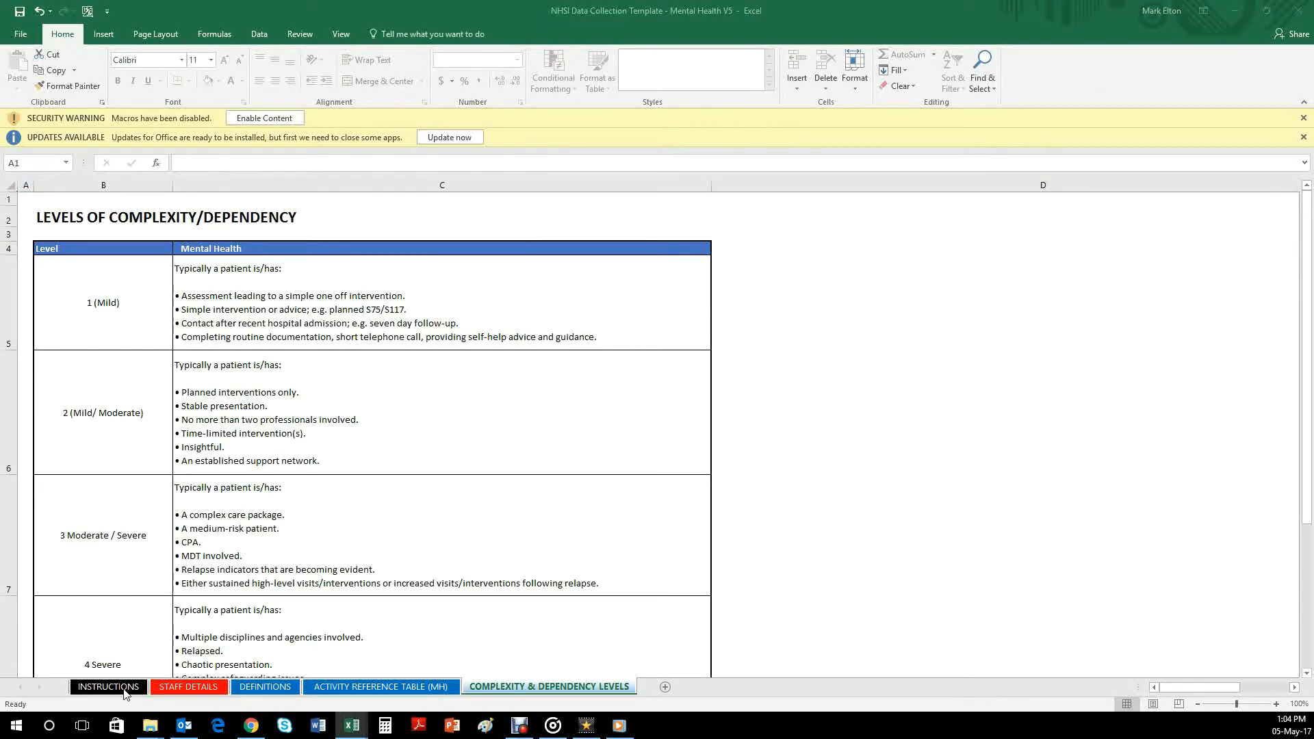
pyautogui.click(124, 690)
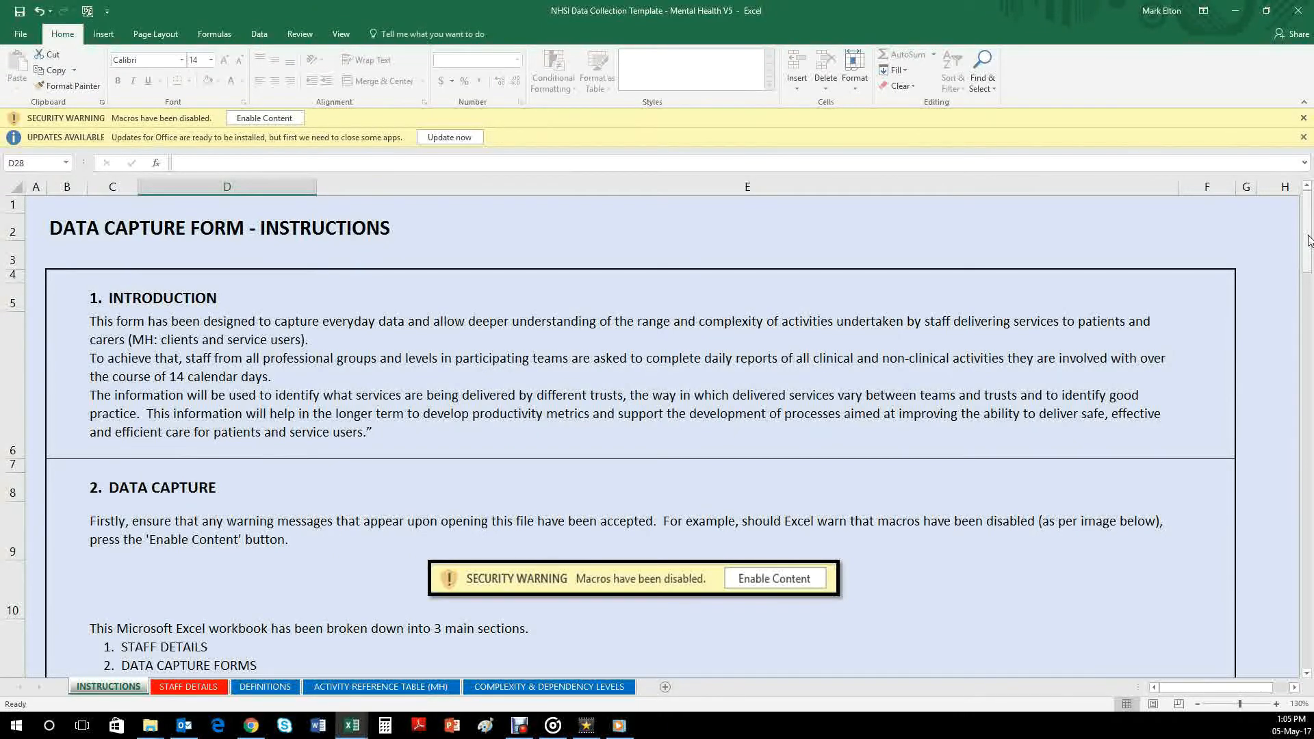
pyautogui.moveTo(1309, 239); pyautogui.dragTo(1276, 609)
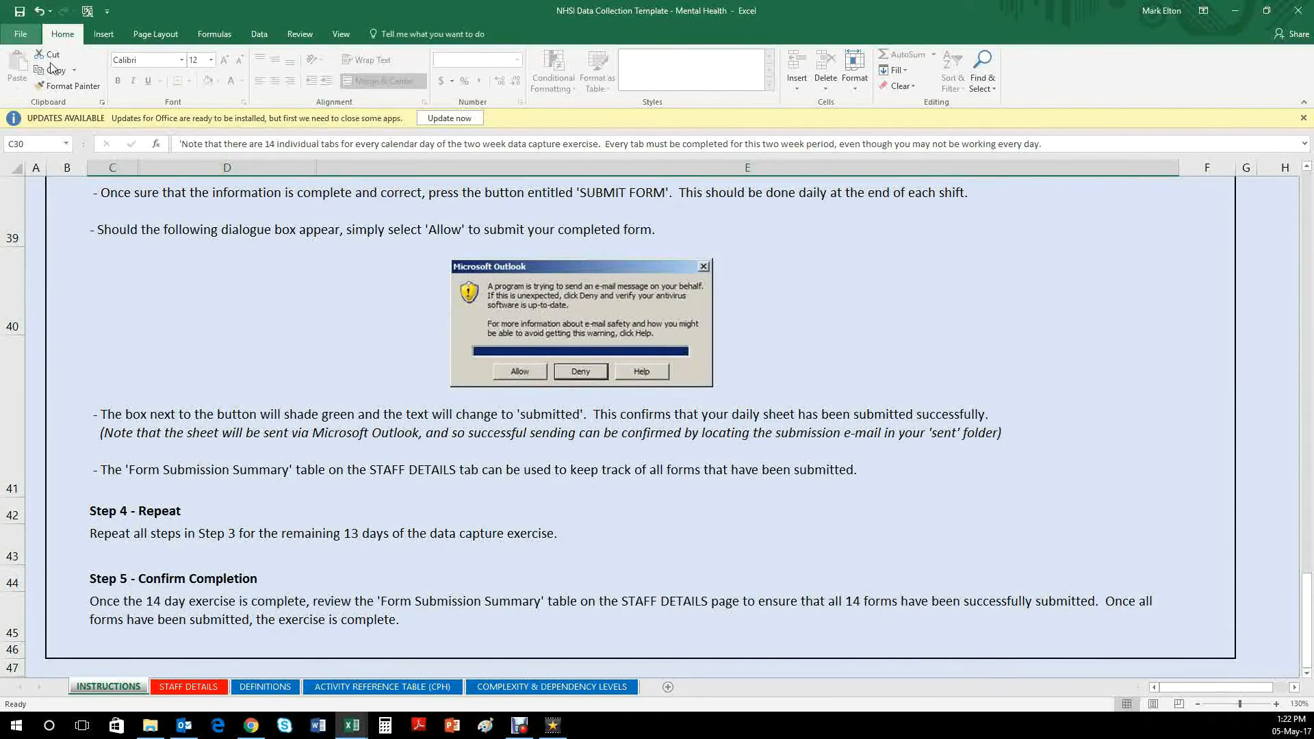
# Save a copy of the macro-enabled workbook as "NHSI Data Collection Template - " followed by the staff member's name
pyautogui.click(20, 33)
pyautogui.click(56, 175)
pyautogui.click(519, 122)
pyautogui.moveTo(519, 123); pyautogui.dragTo(452, 122)
pyautogui.write('Joe Bloggs')
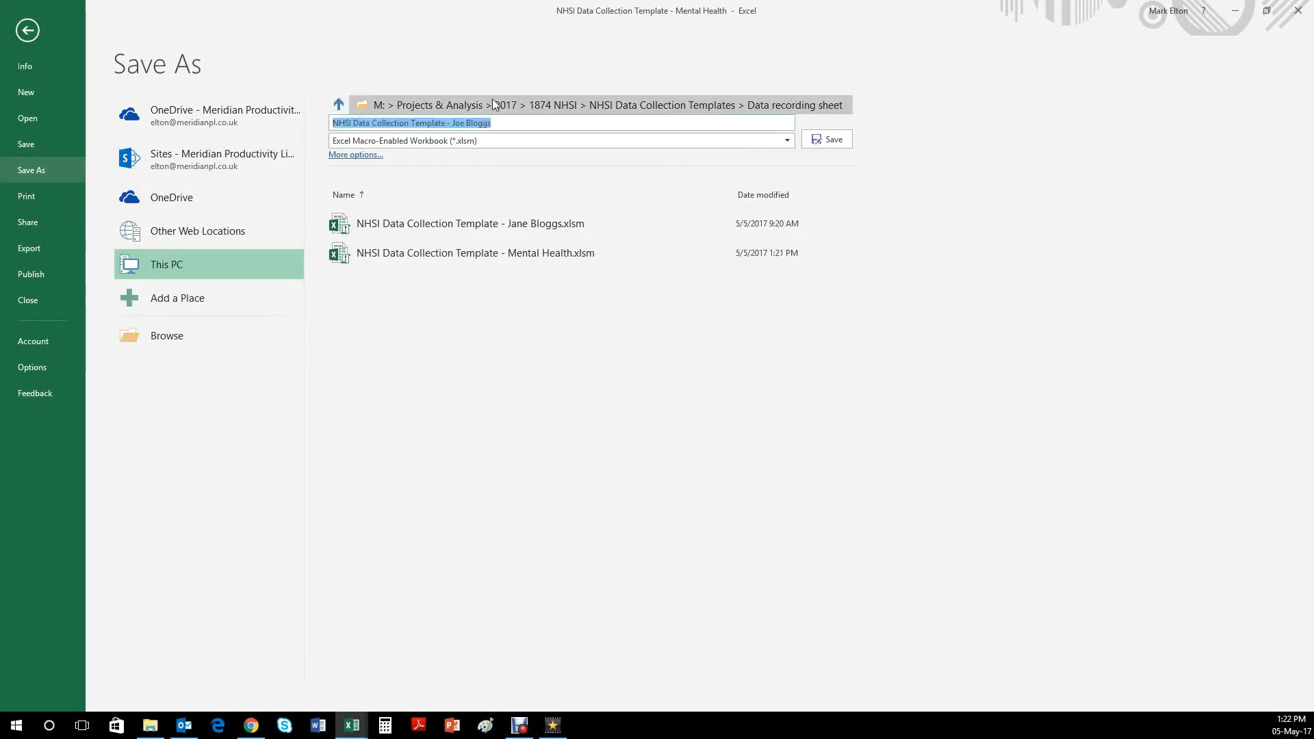
pyautogui.press('Return')
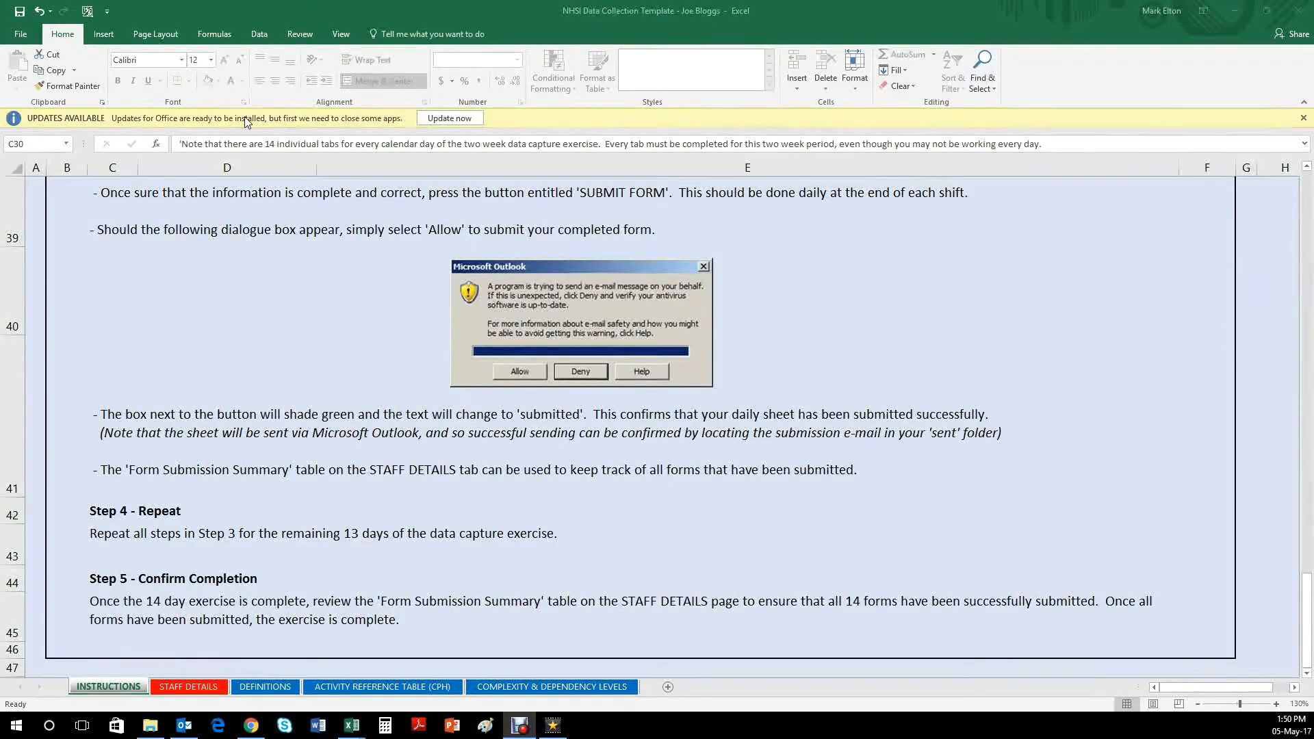
# Enter the staff member's full name in the Name field of the STAFF DETAILS sheet
pyautogui.click(176, 688)
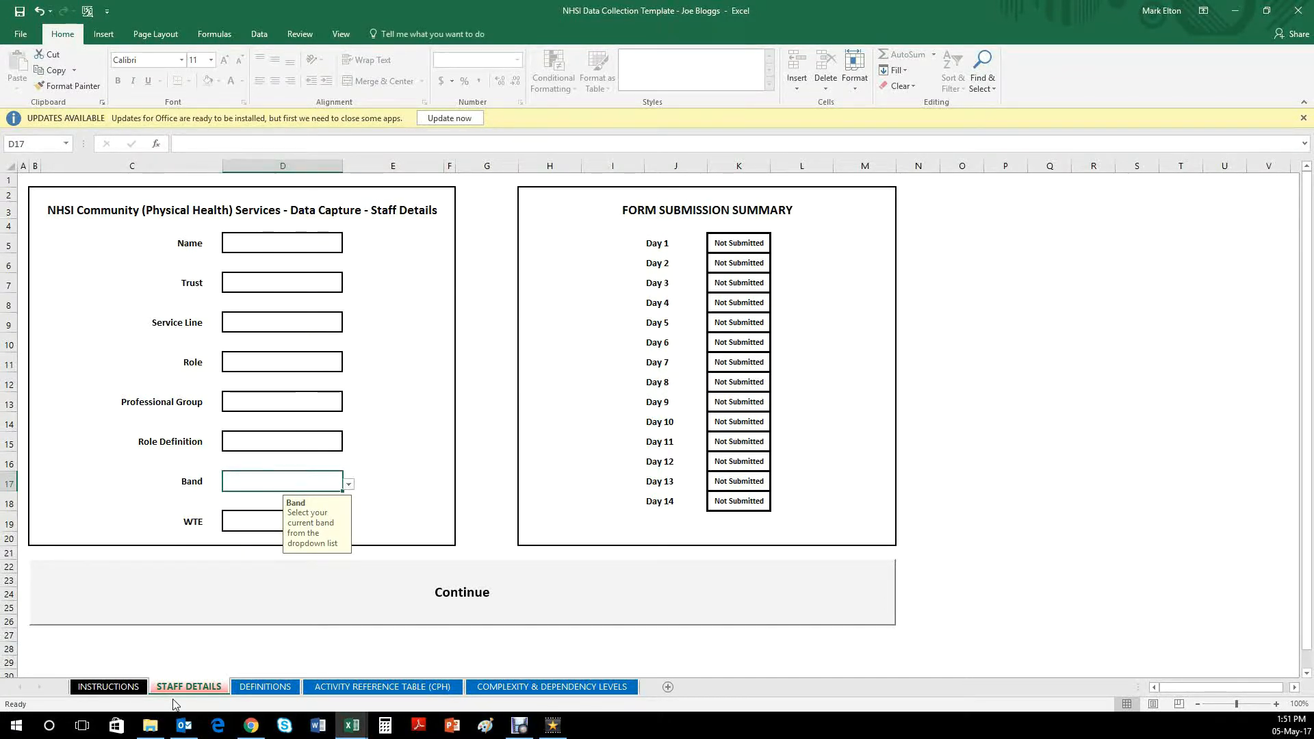
pyautogui.click(257, 244)
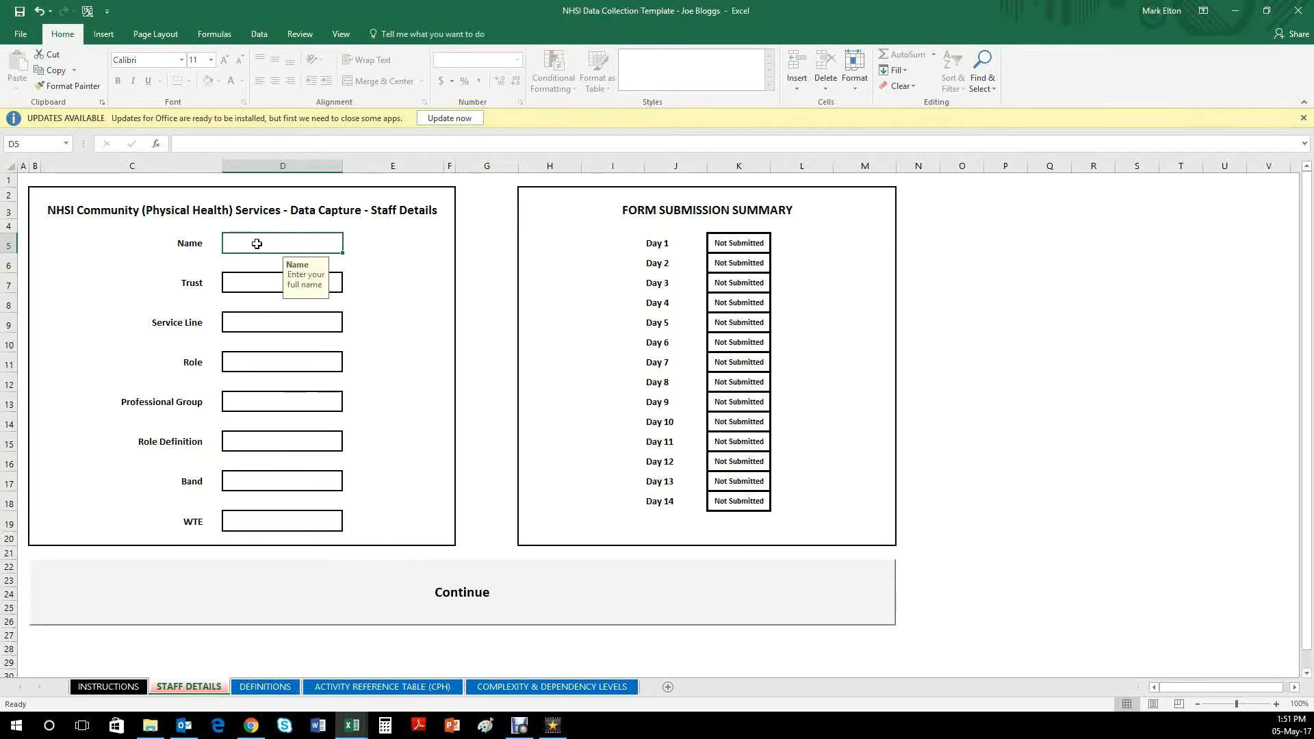
pyautogui.doubleClick(257, 243)
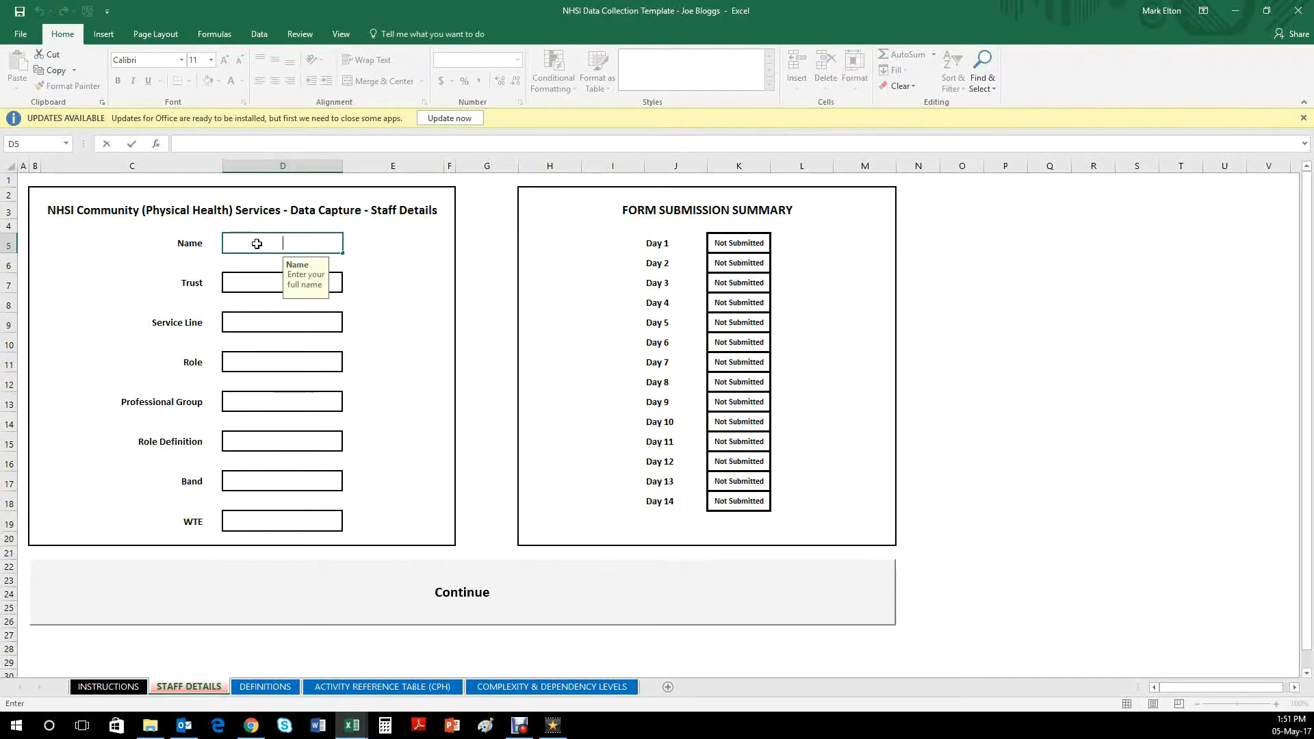
pyautogui.write('Joe Bloggs')
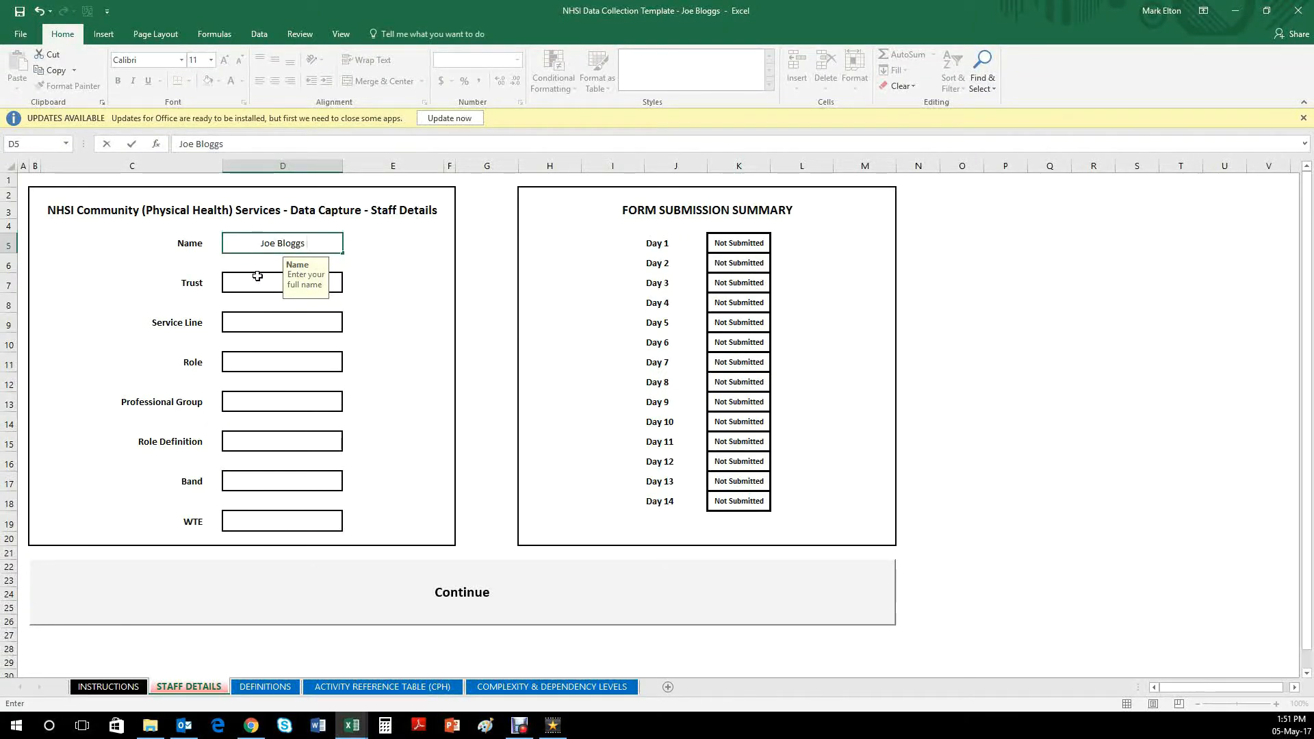
# Set the trust to Lancashire Care NHS FT and the service line to Community Nursing in the staff details
pyautogui.click(258, 276)
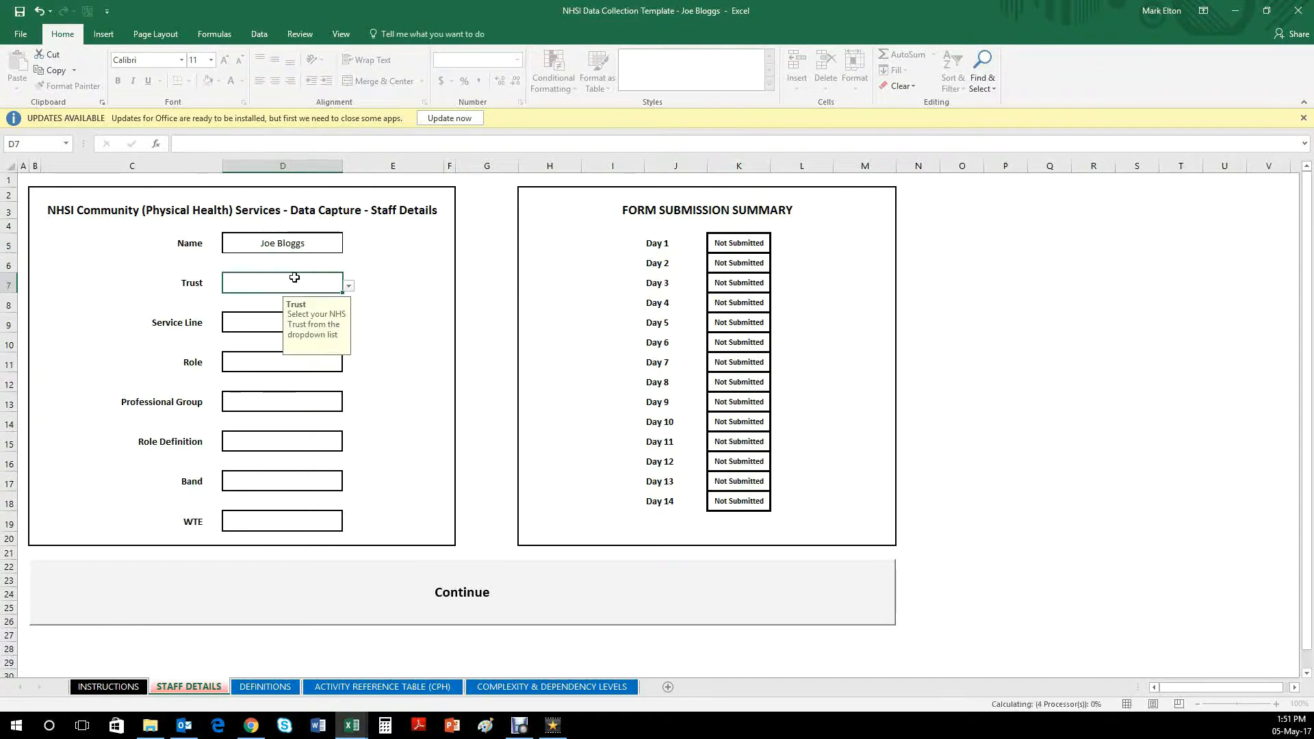
pyautogui.click(348, 288)
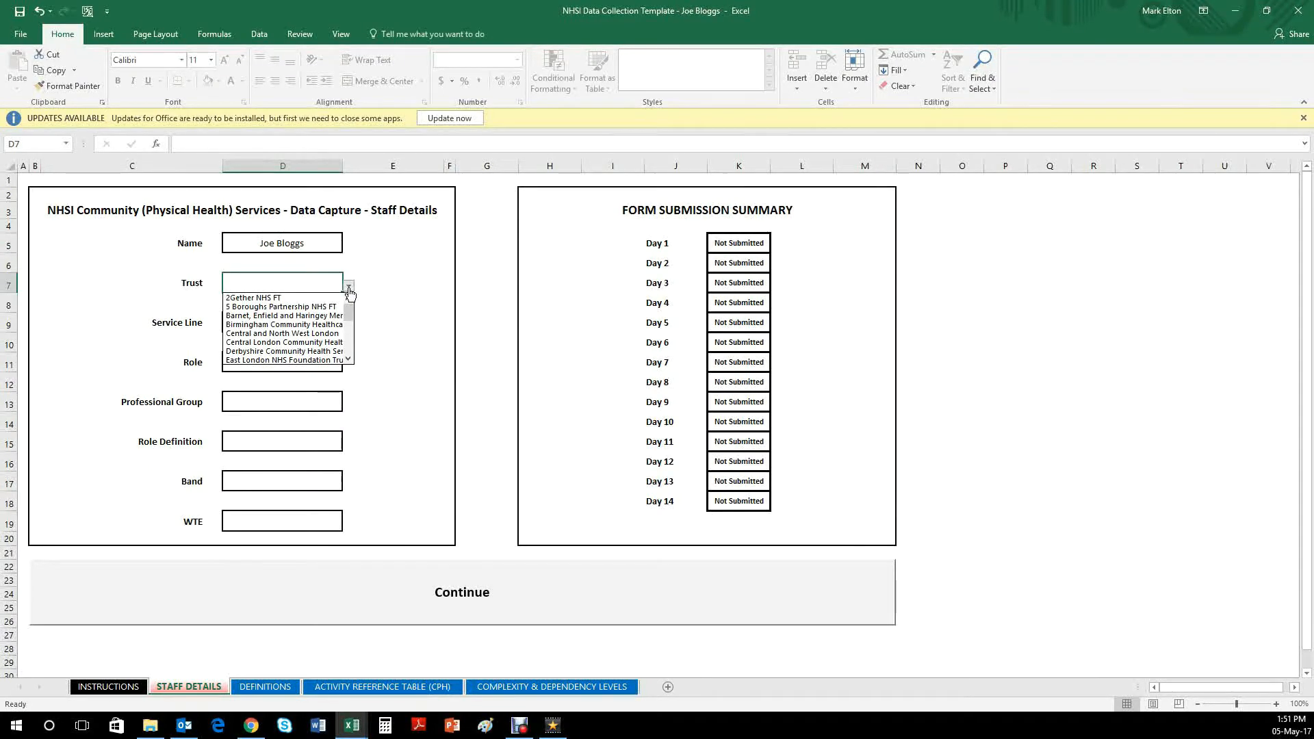
pyautogui.scroll(-6, 337, 331)
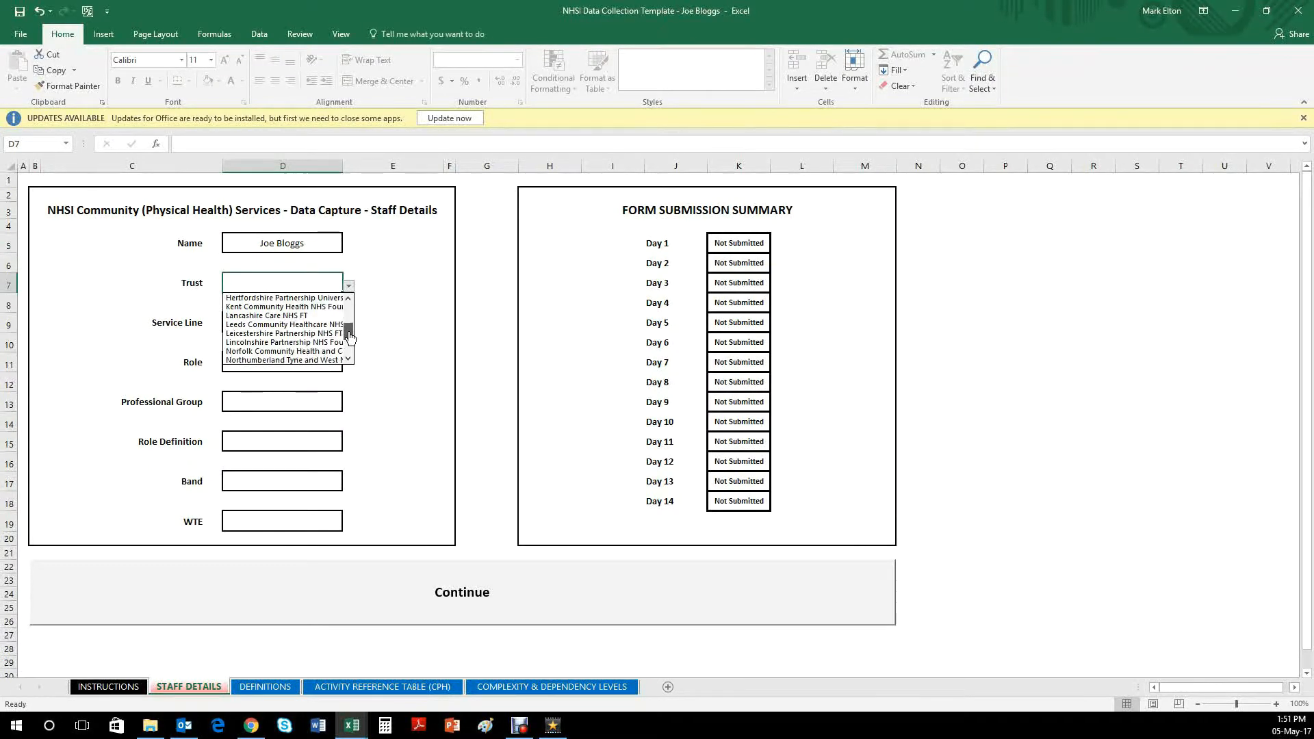
pyautogui.click(317, 315)
pyautogui.click(234, 322)
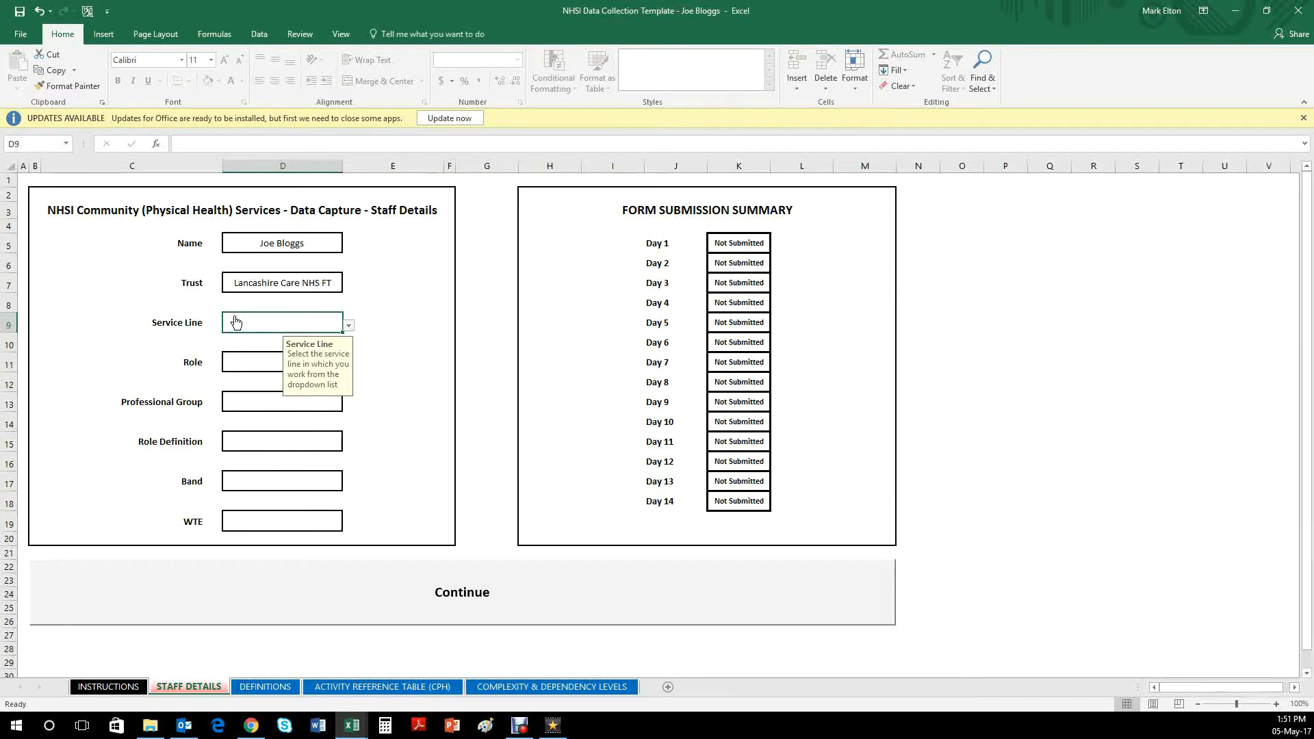
pyautogui.click(348, 331)
pyautogui.click(321, 337)
# Set the role to Nurse and the professional group to District / Community Nurse
pyautogui.click(265, 364)
pyautogui.click(349, 365)
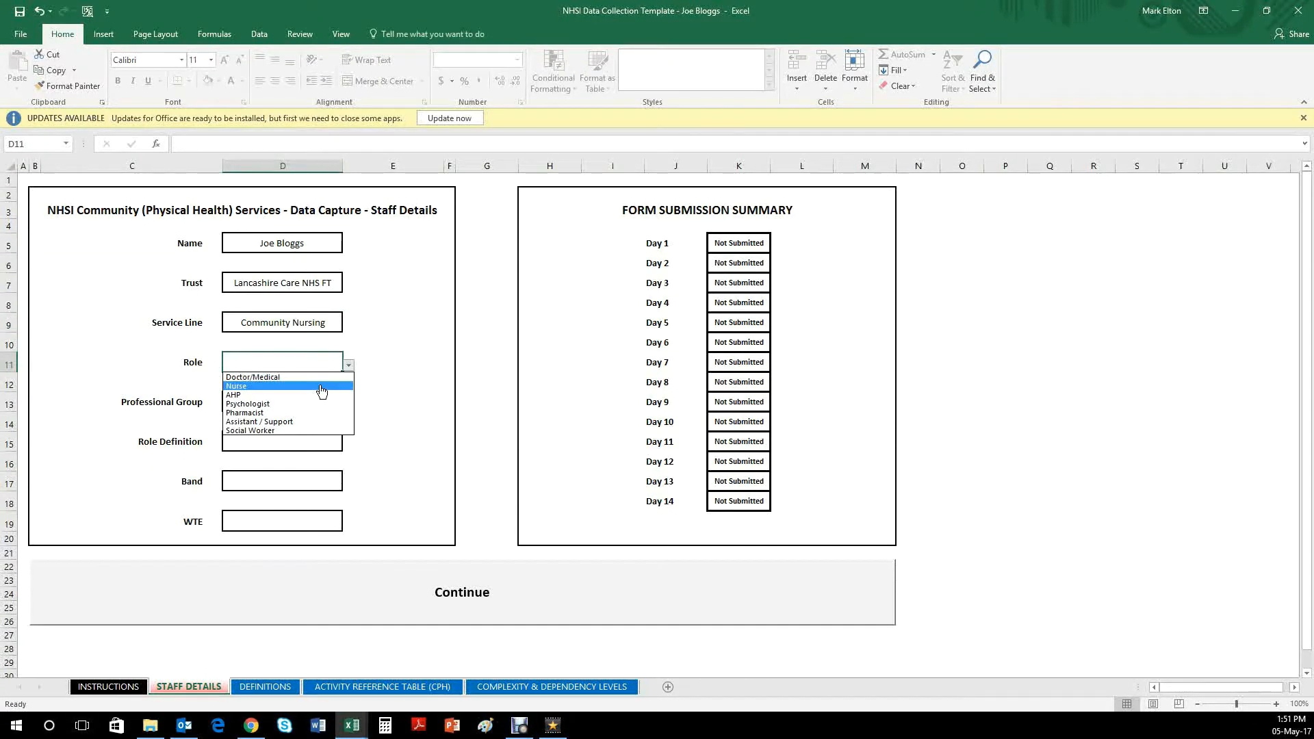
pyautogui.click(322, 385)
pyautogui.click(243, 401)
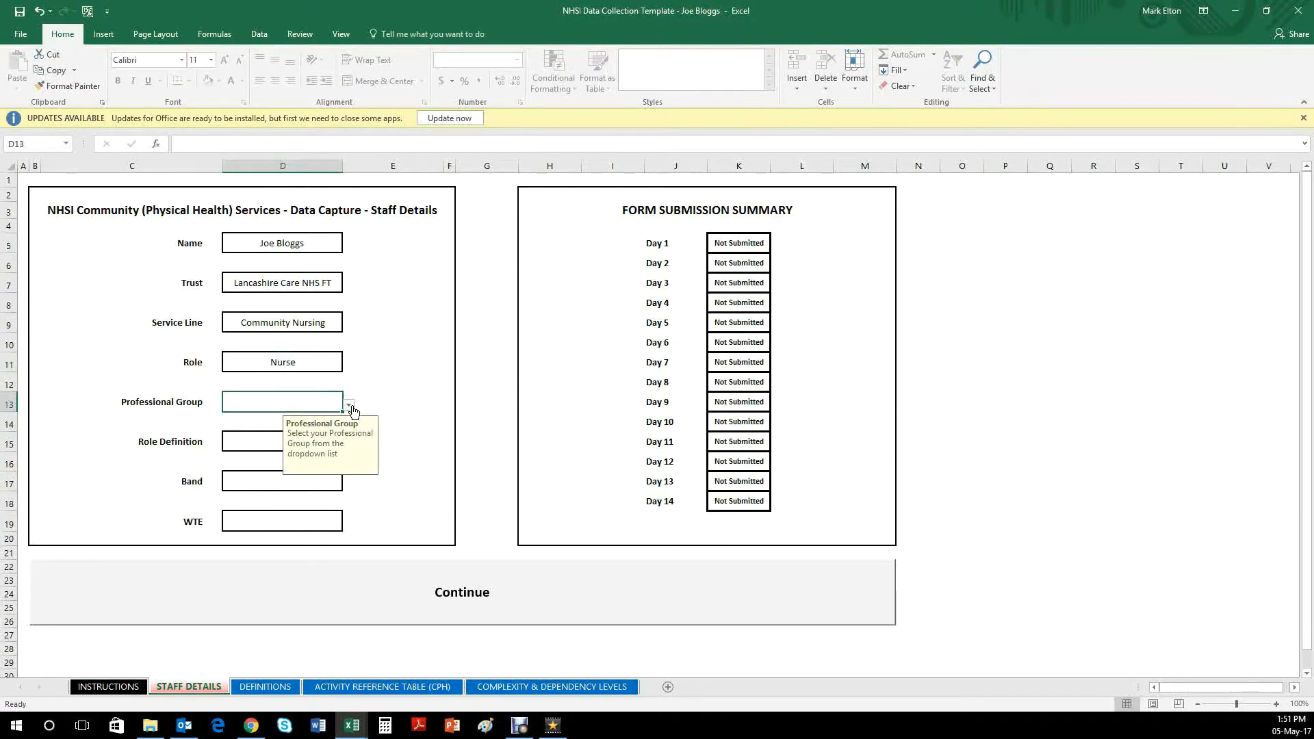
pyautogui.click(353, 408)
pyautogui.click(301, 415)
# Set the role definition to Clinical (100%) and the band to AfC Band 6
pyautogui.click(334, 441)
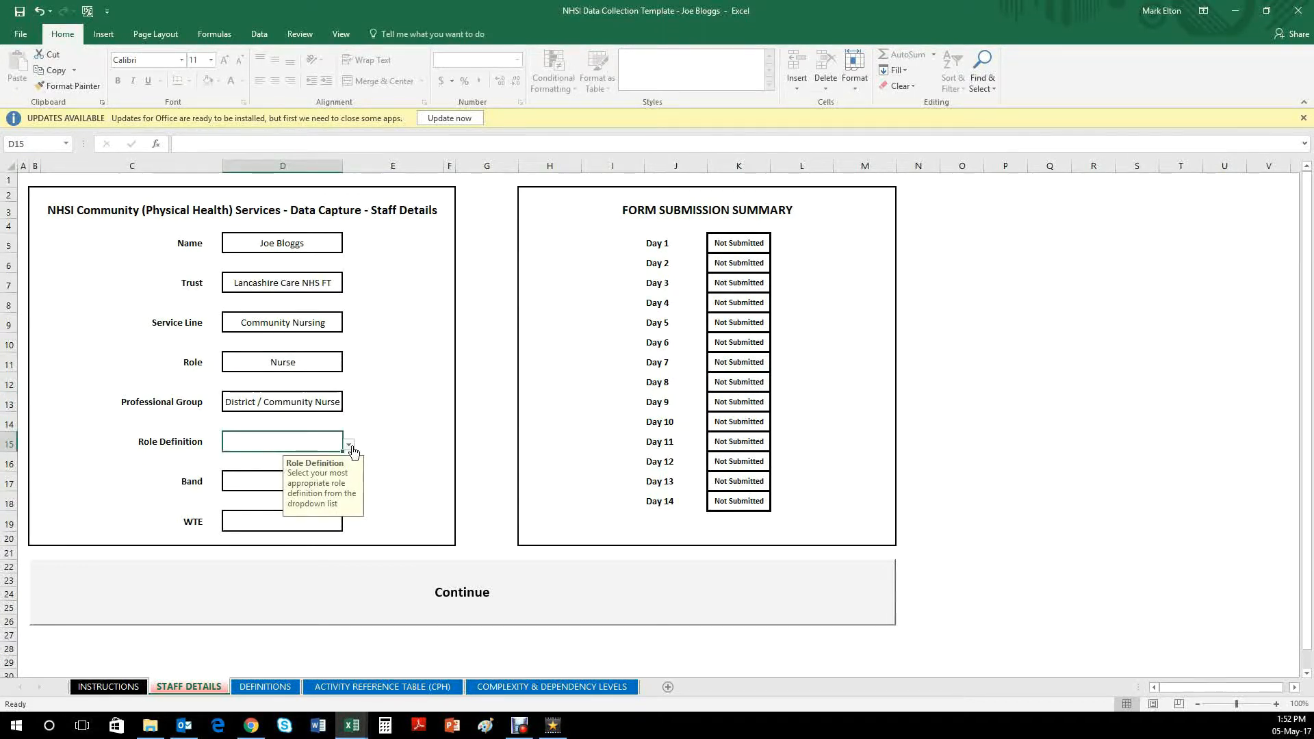
pyautogui.click(350, 446)
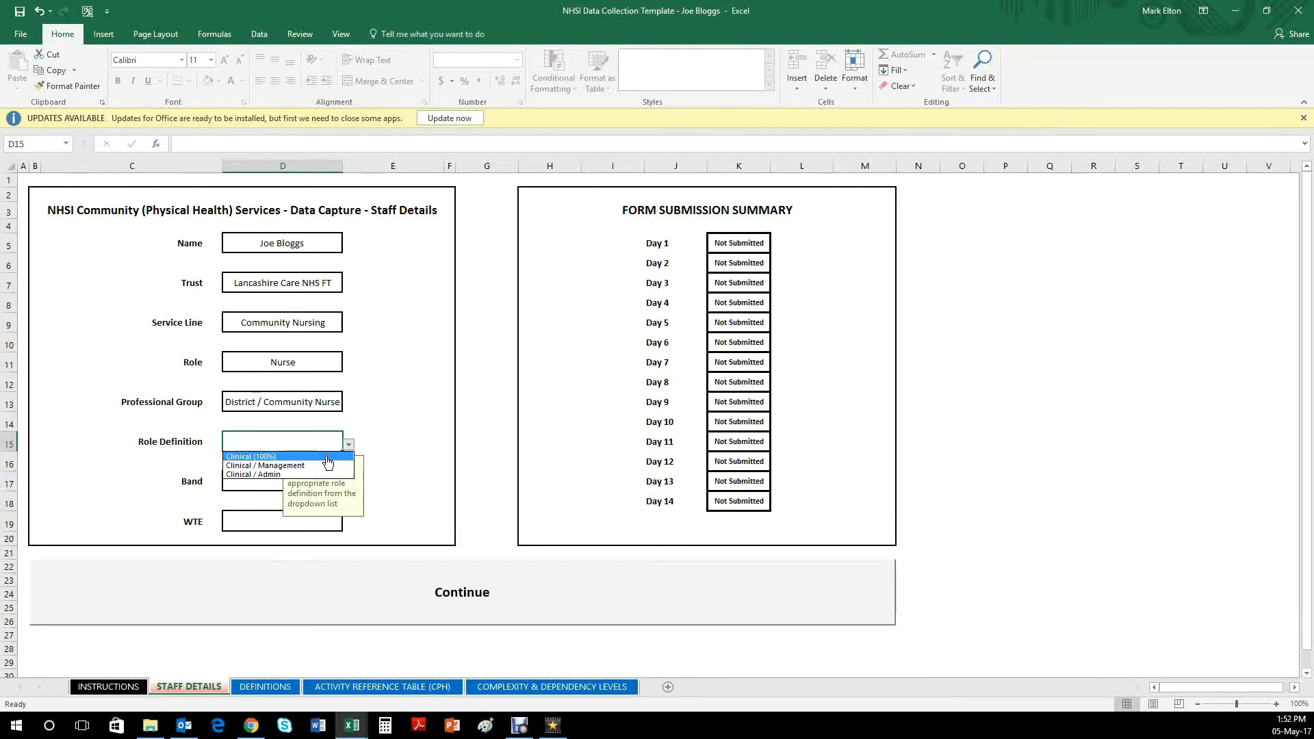
pyautogui.click(327, 456)
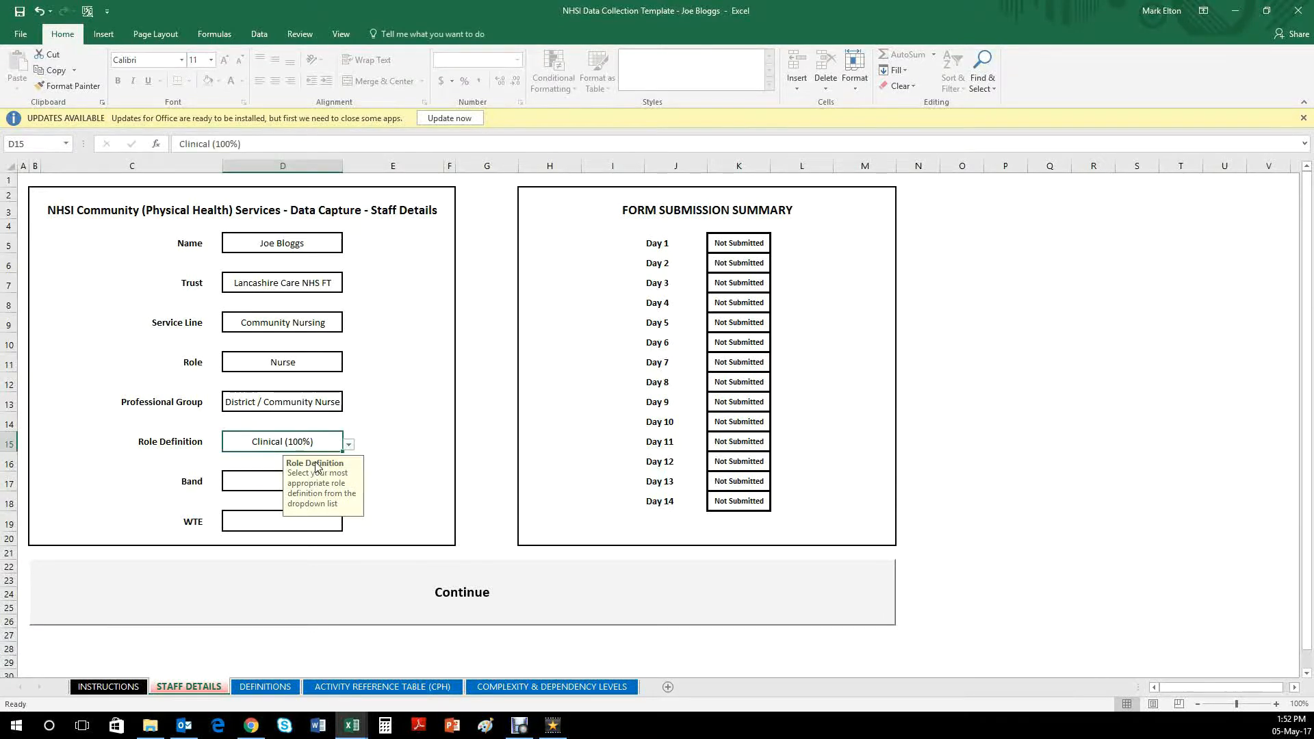
pyautogui.click(339, 483)
pyautogui.click(349, 485)
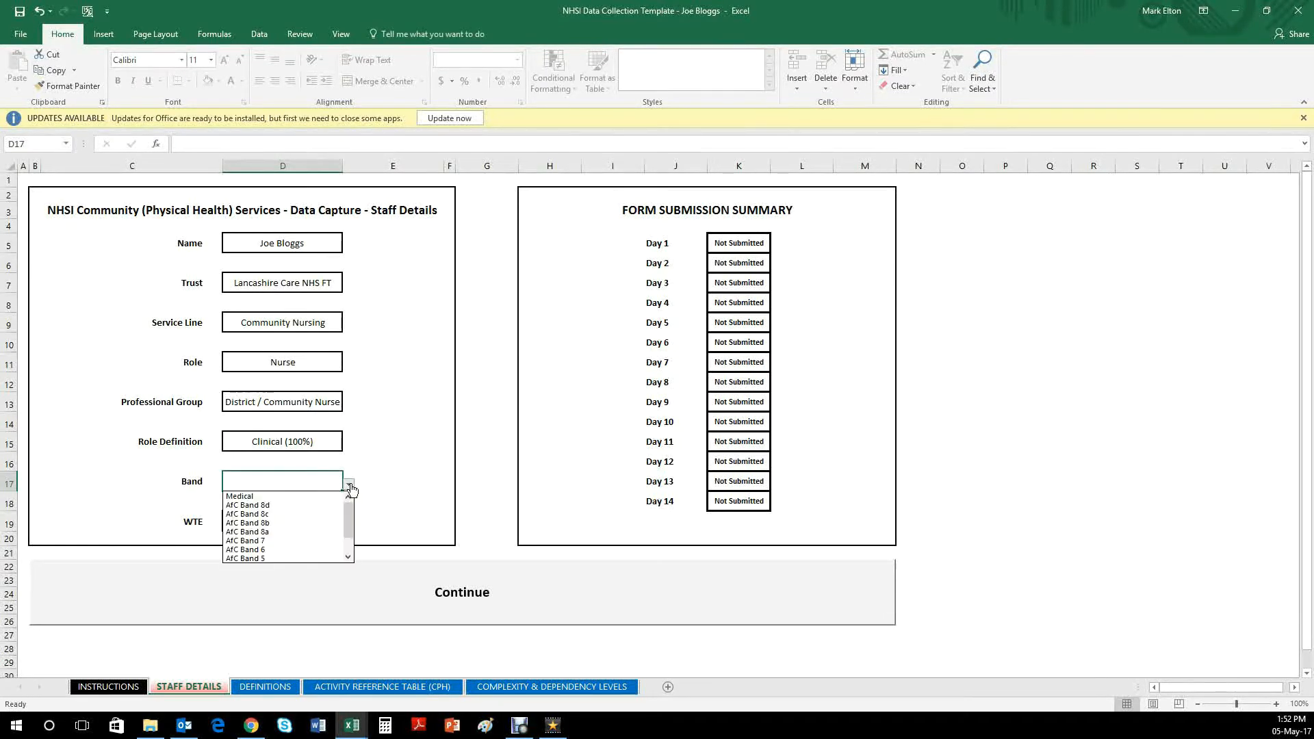
pyautogui.click(305, 551)
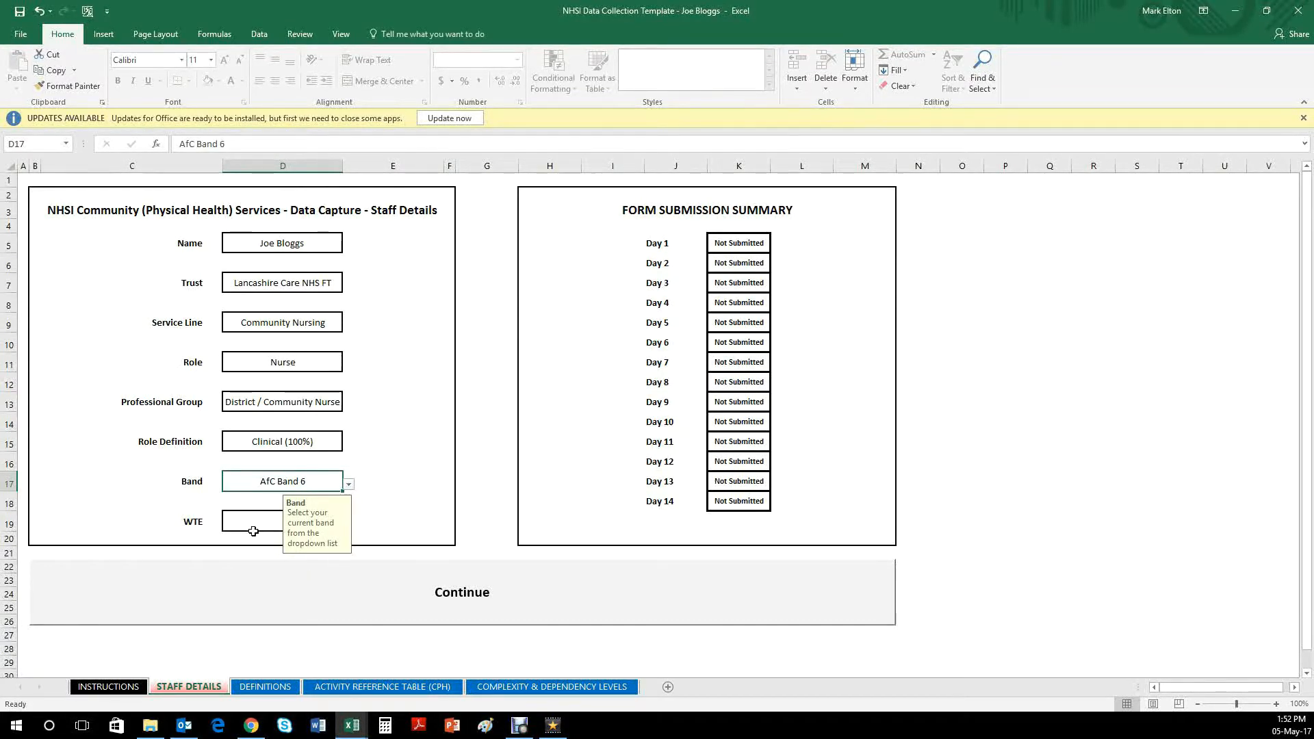
# Enter 0.8 as the contracted WTE in the staff details
pyautogui.click(253, 524)
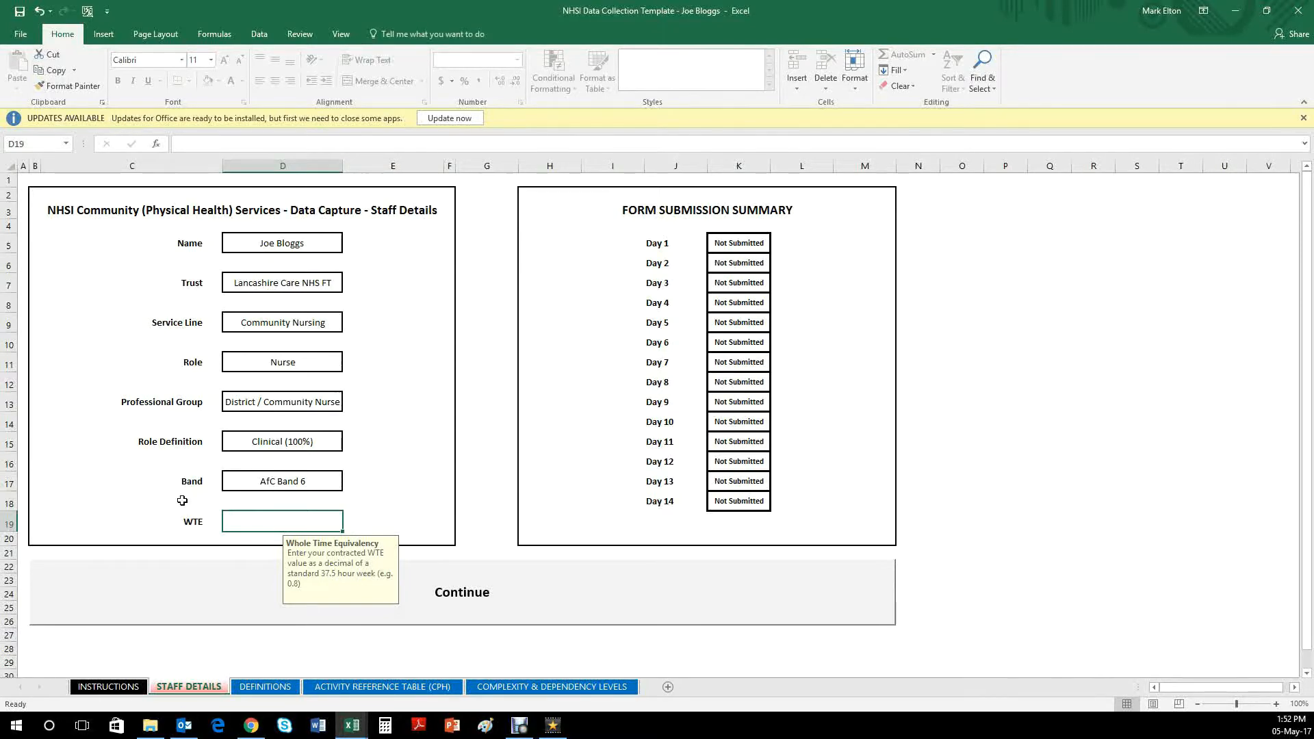
pyautogui.write('0.8')
pyautogui.press('Return')
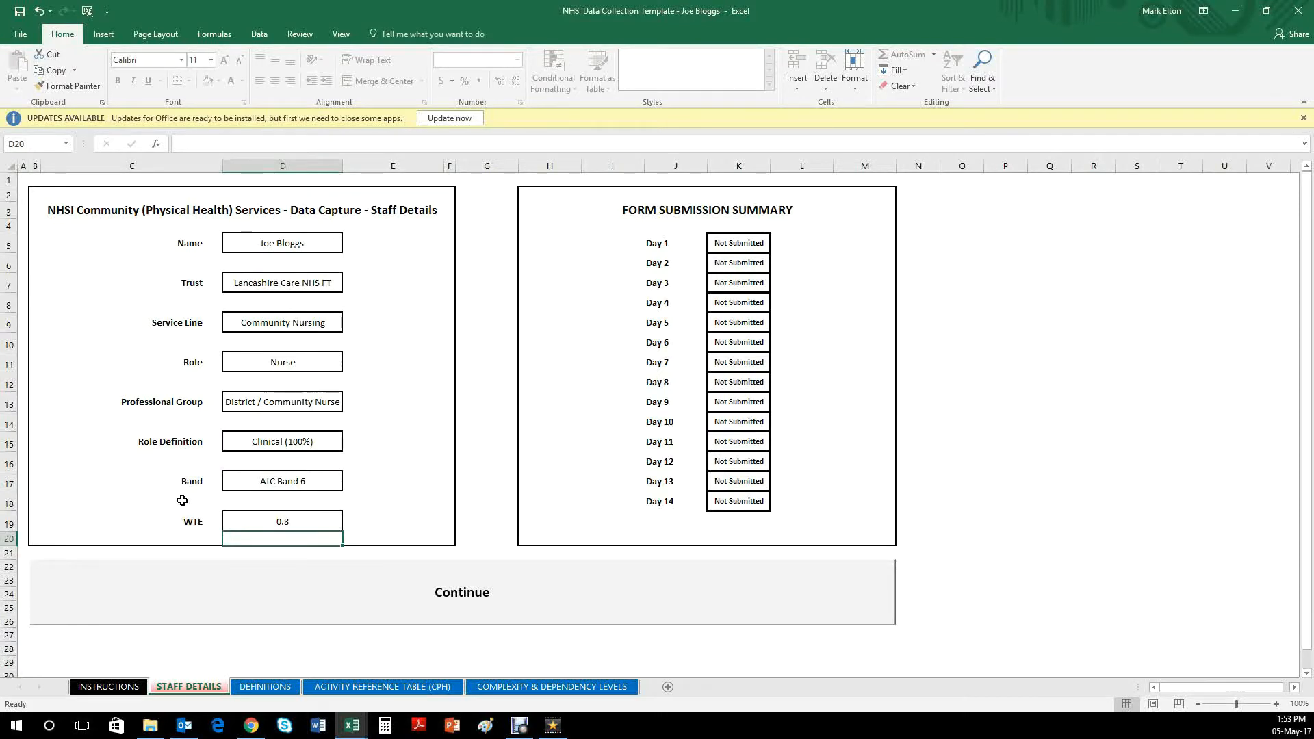
# Continue from the staff details to the daily data capture forms and save the workbook
pyautogui.click(400, 594)
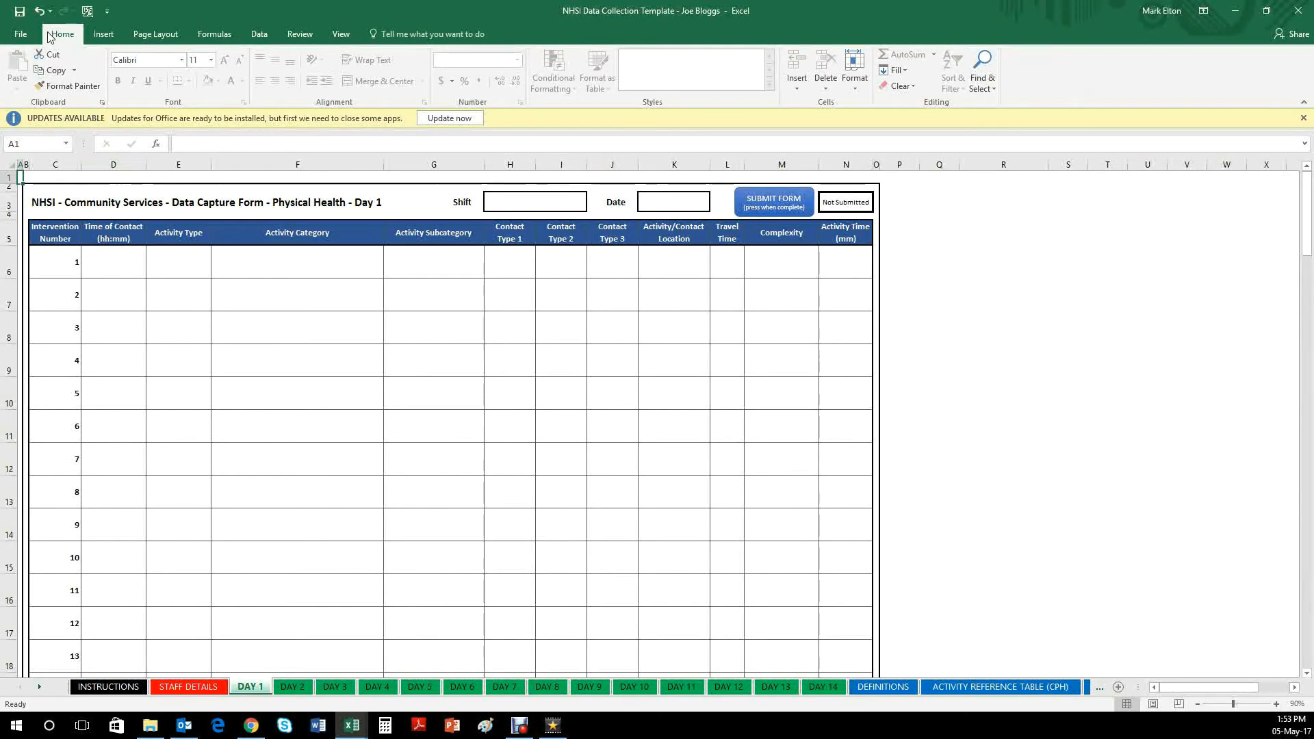
pyautogui.click(17, 11)
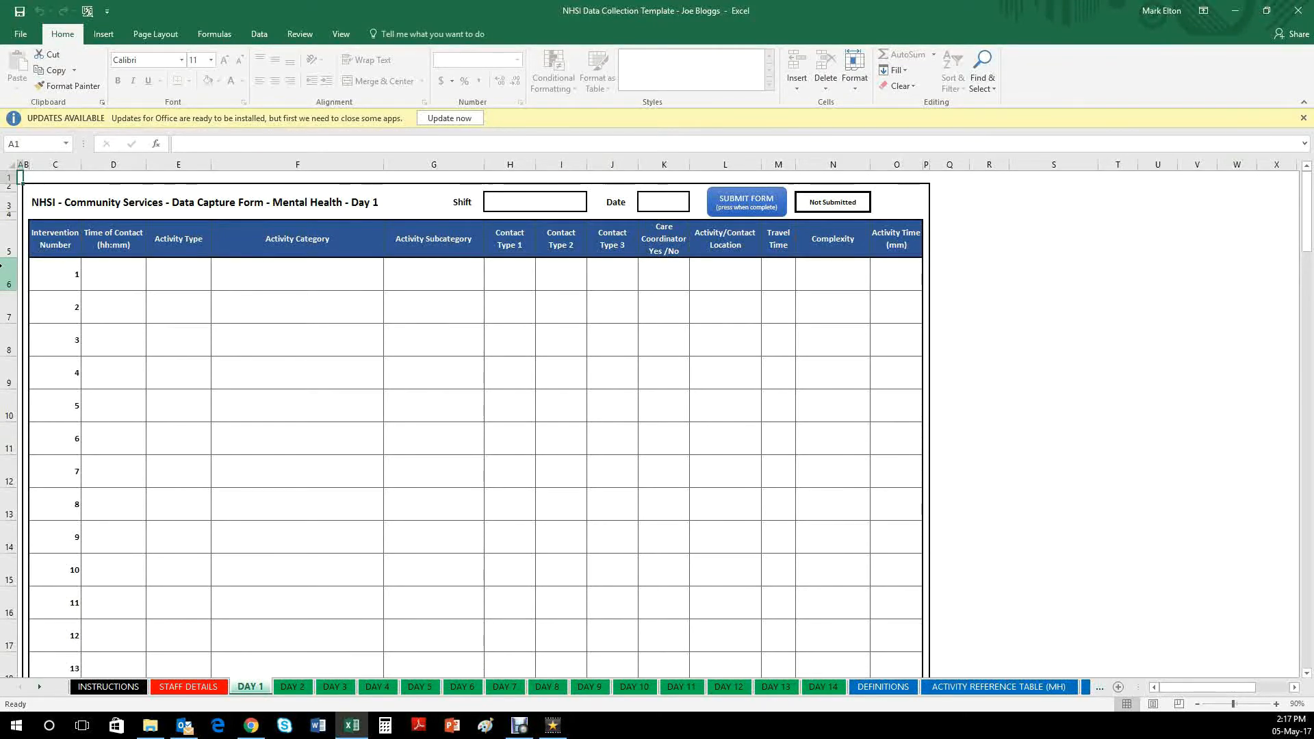
# On the DAY 1 form, set the shift to Standard 9-5 and the date to 05/05/2017
pyautogui.click(2, 267)
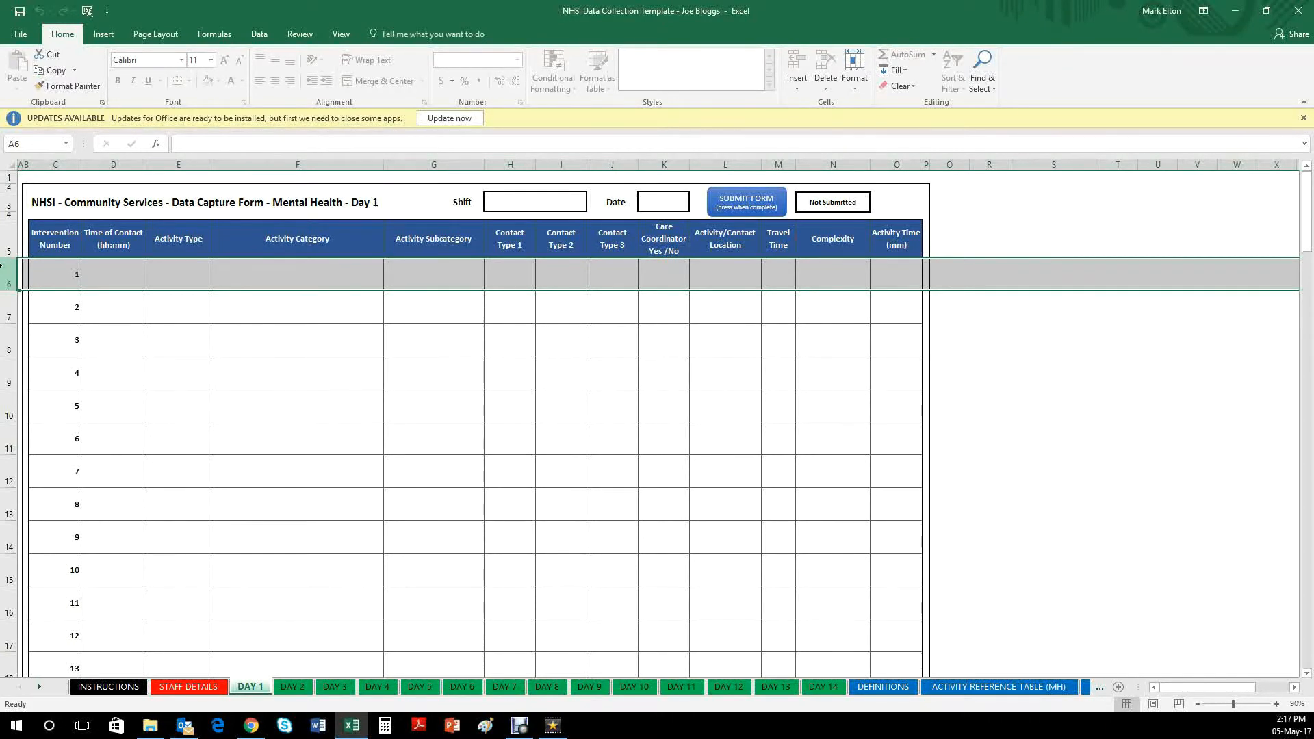
pyautogui.click(520, 200)
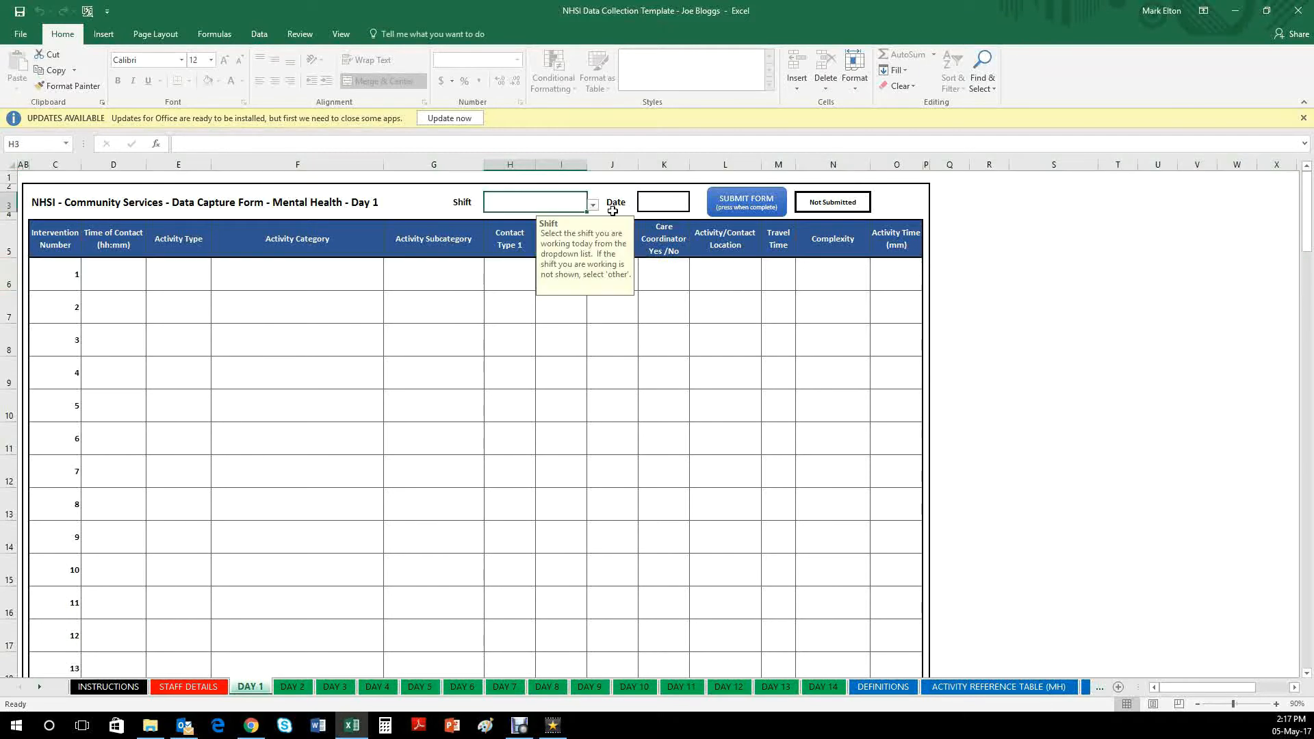
pyautogui.click(596, 209)
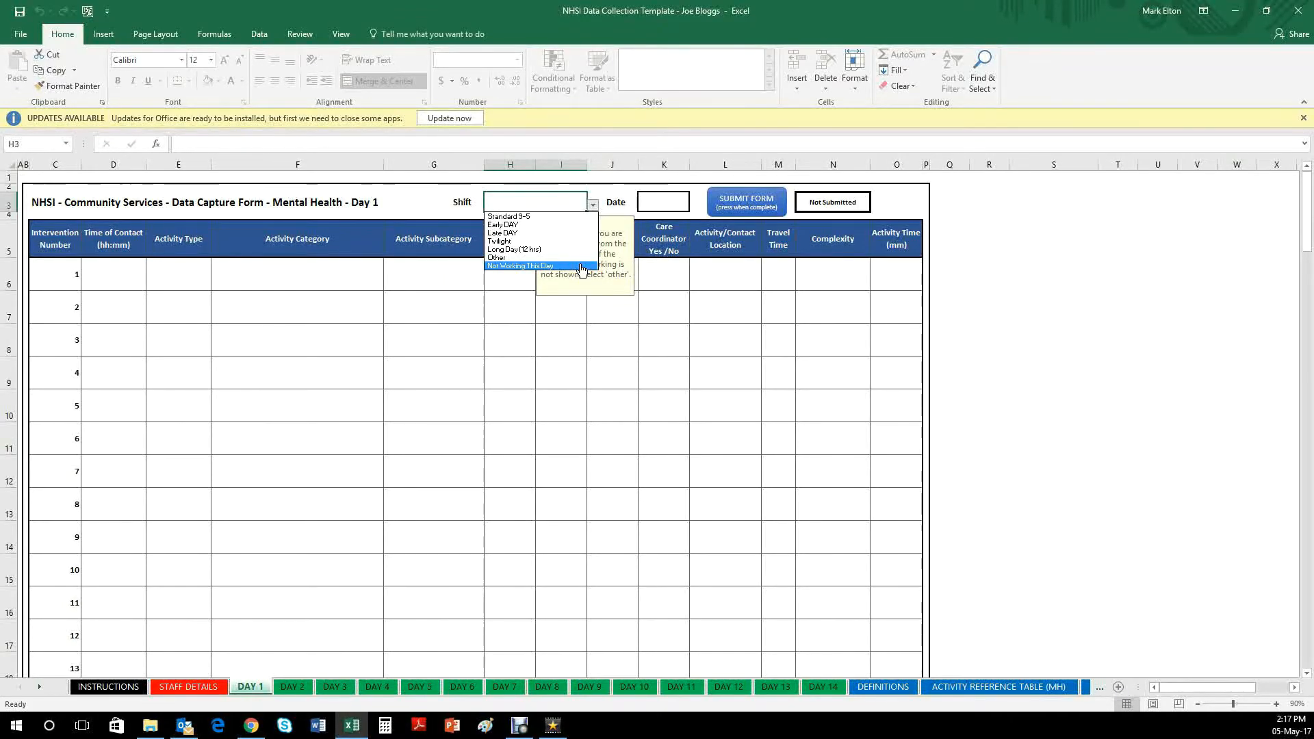
pyautogui.click(509, 216)
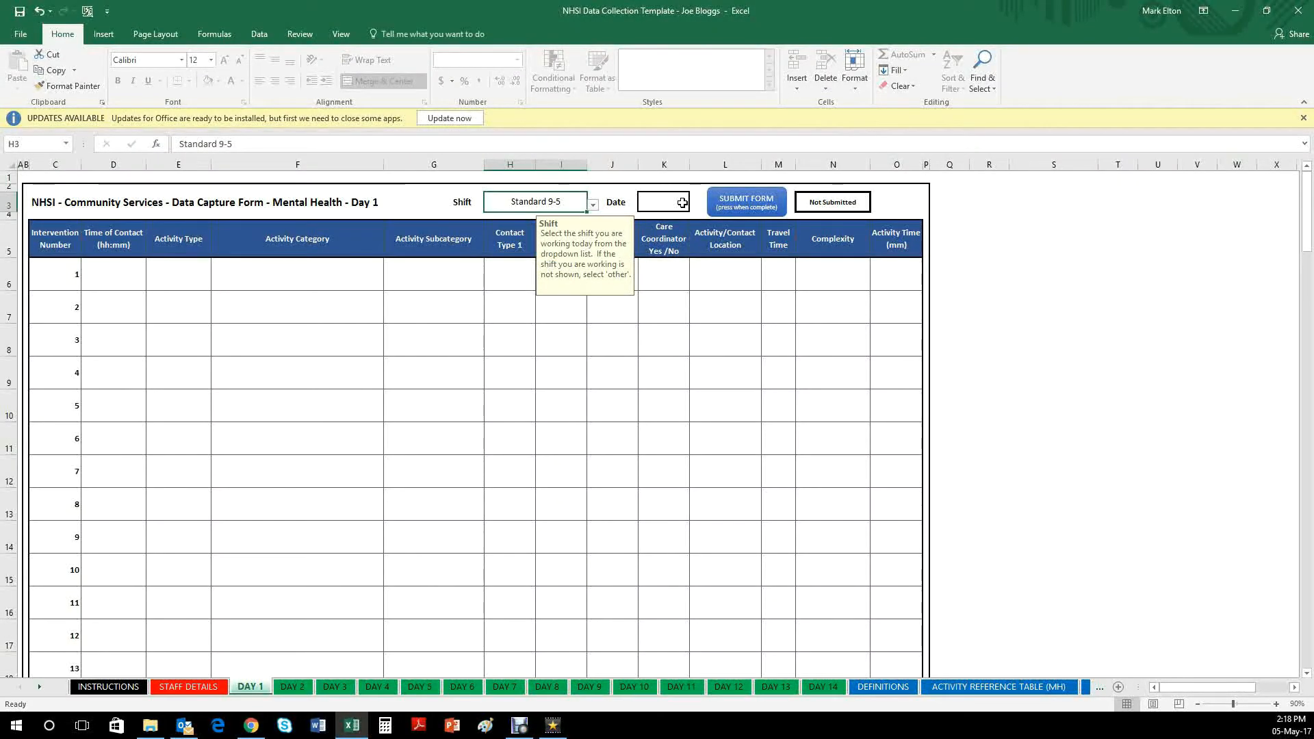
pyautogui.click(682, 202)
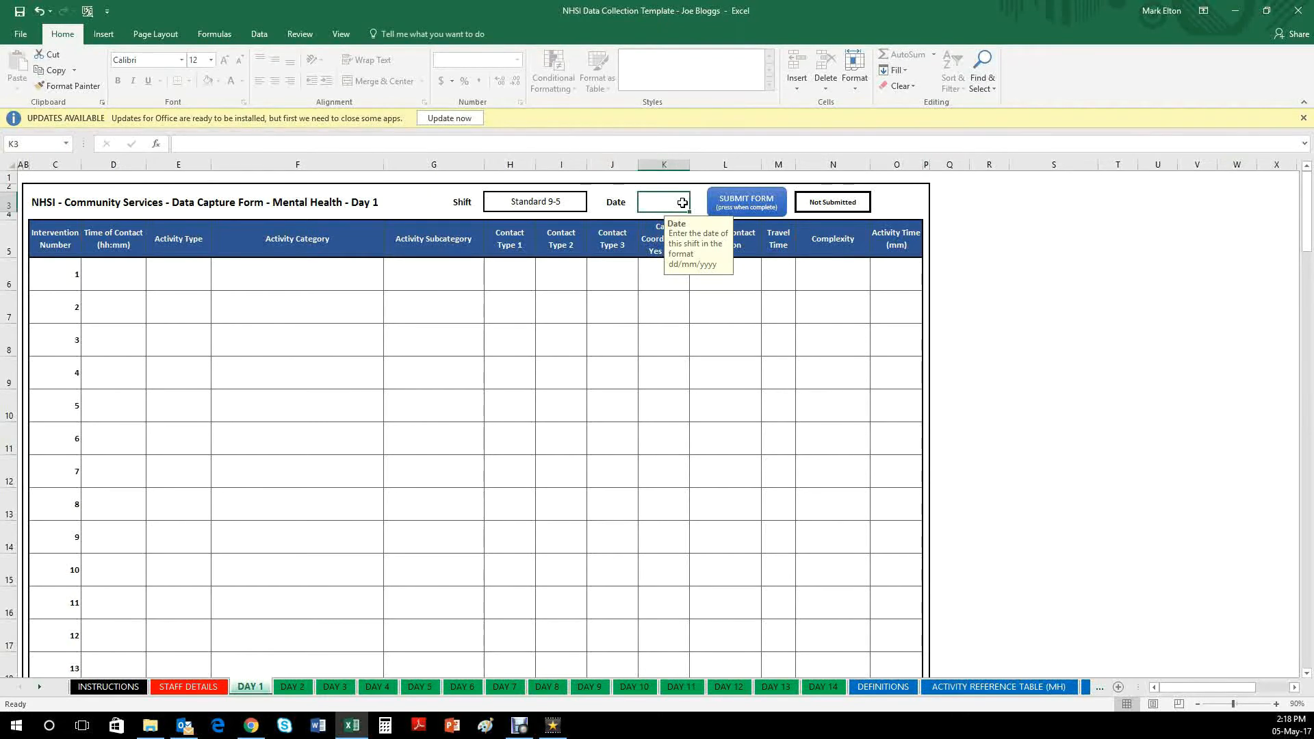
pyautogui.write('05/05')
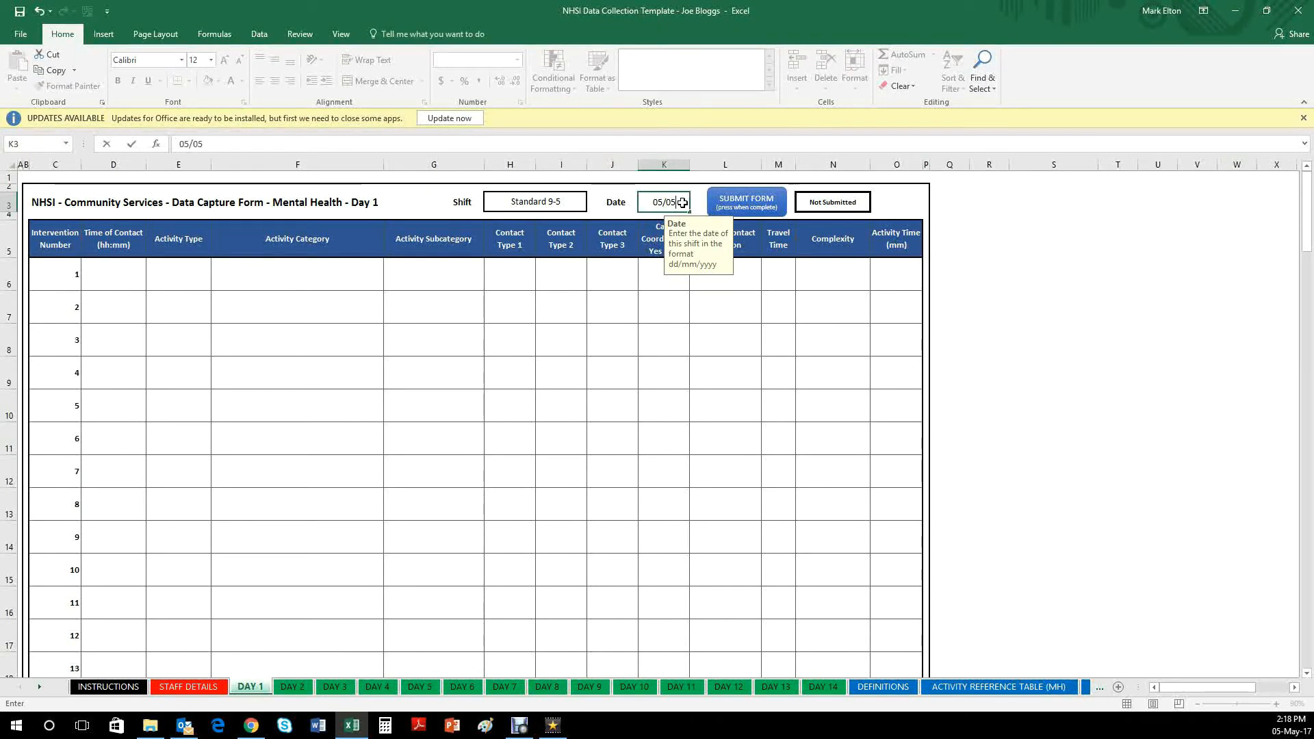
pyautogui.write('/2017')
pyautogui.press('Return')
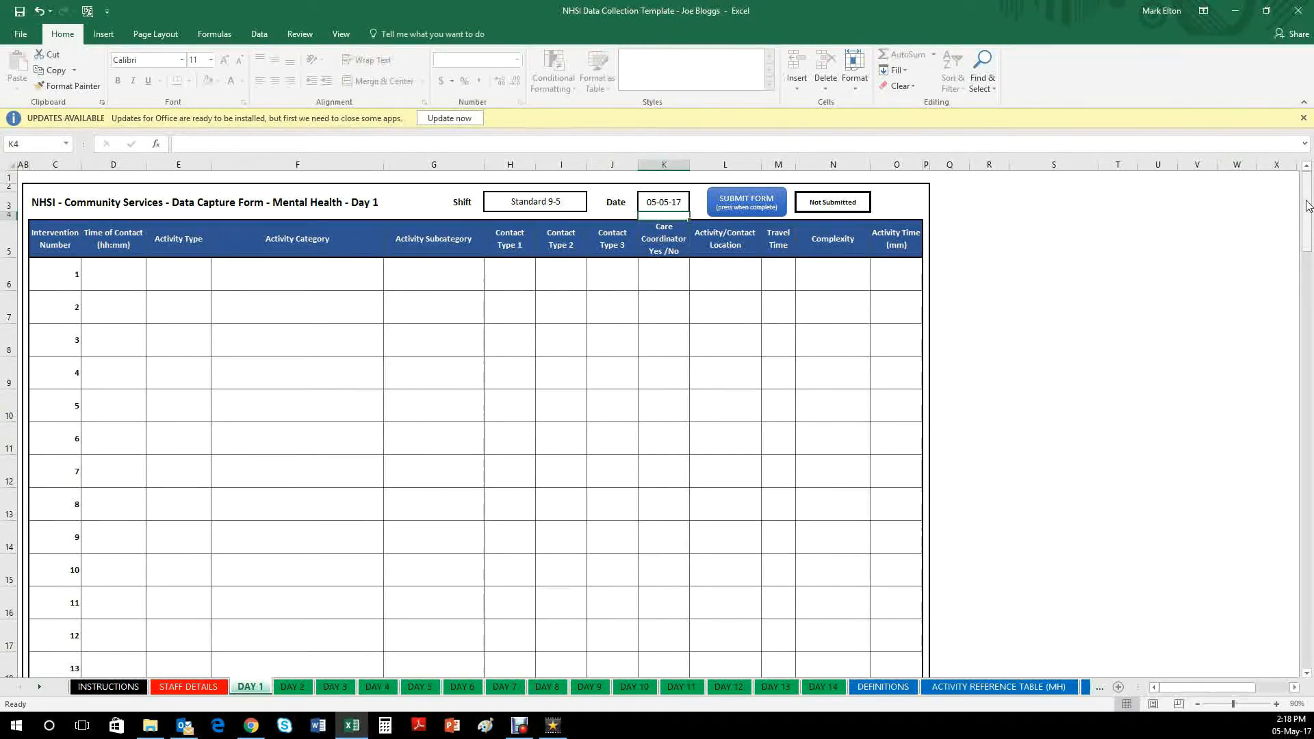
pyautogui.moveTo(1307, 205); pyautogui.dragTo(1307, 217)
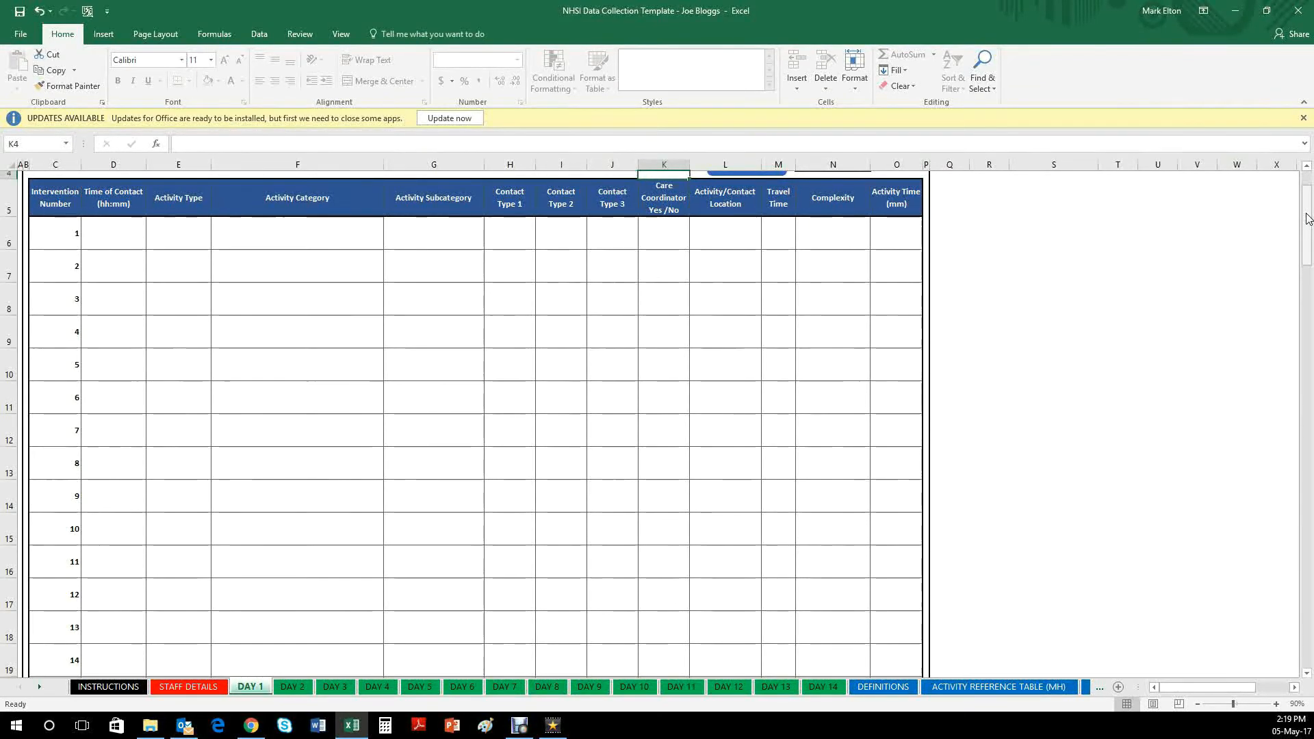
pyautogui.click(95, 230)
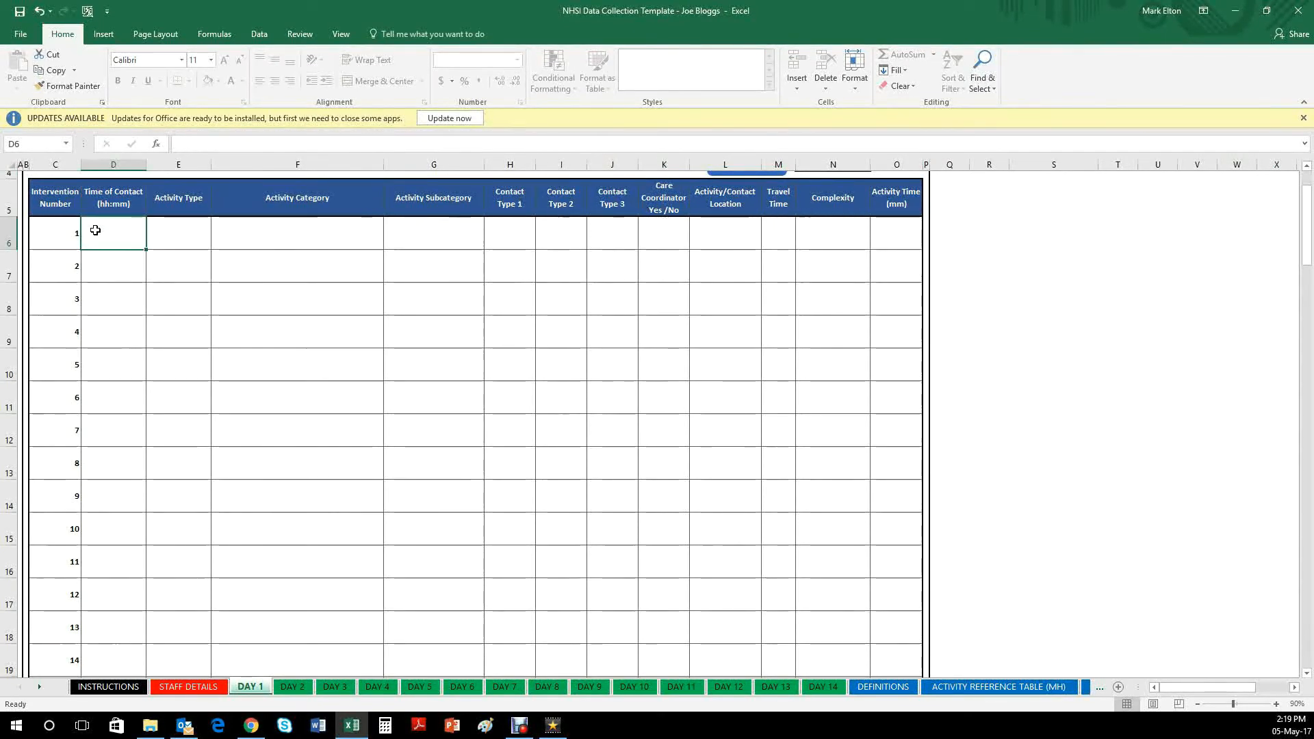
pyautogui.doubleClick(105, 234)
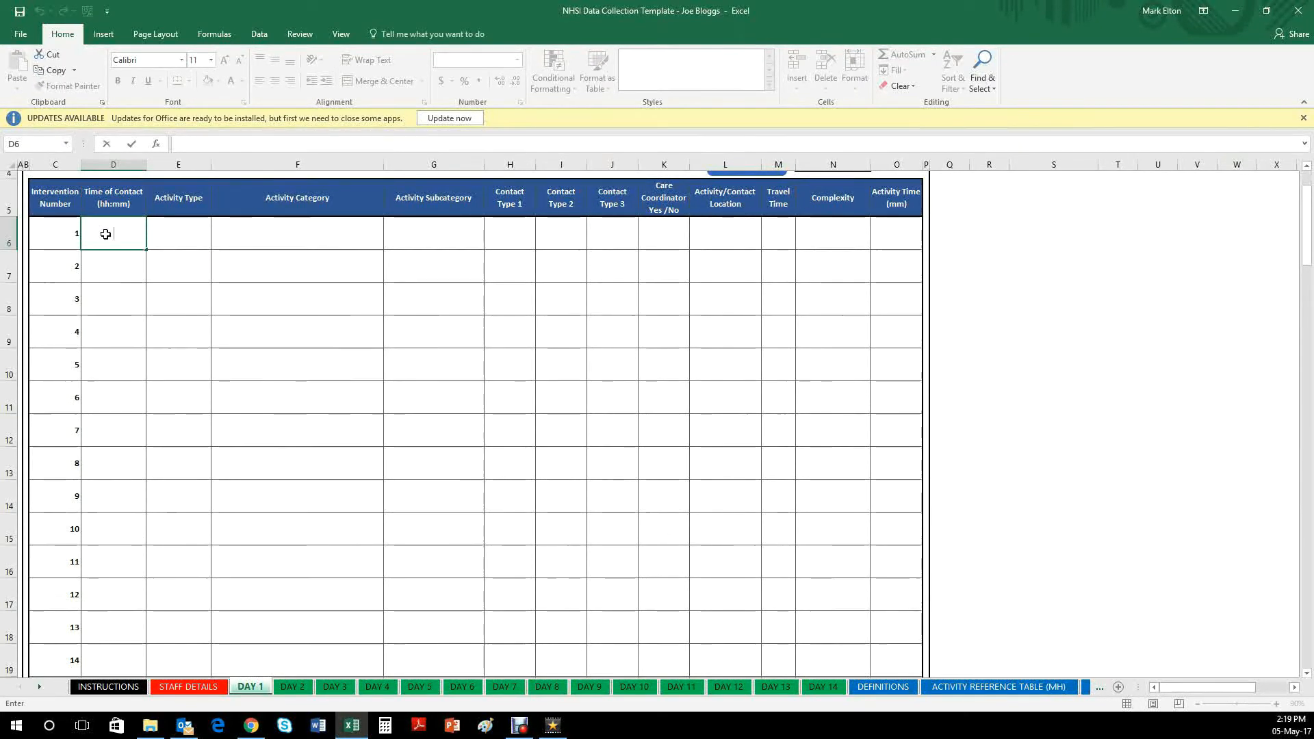
pyautogui.write('10:14')
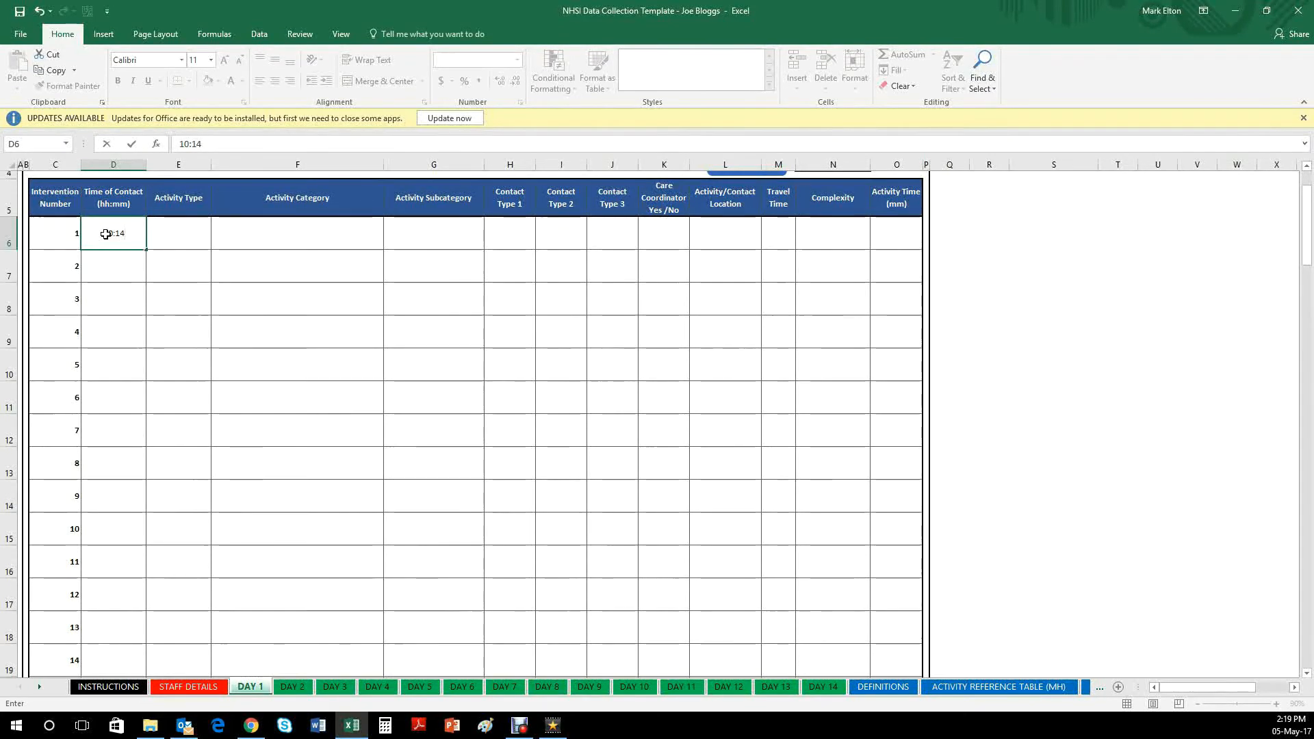
pyautogui.press('BackSpace')
pyautogui.press('BackSpace')
pyautogui.press('BackSpace')
pyautogui.press('BackSpace')
pyautogui.press('BackSpace')
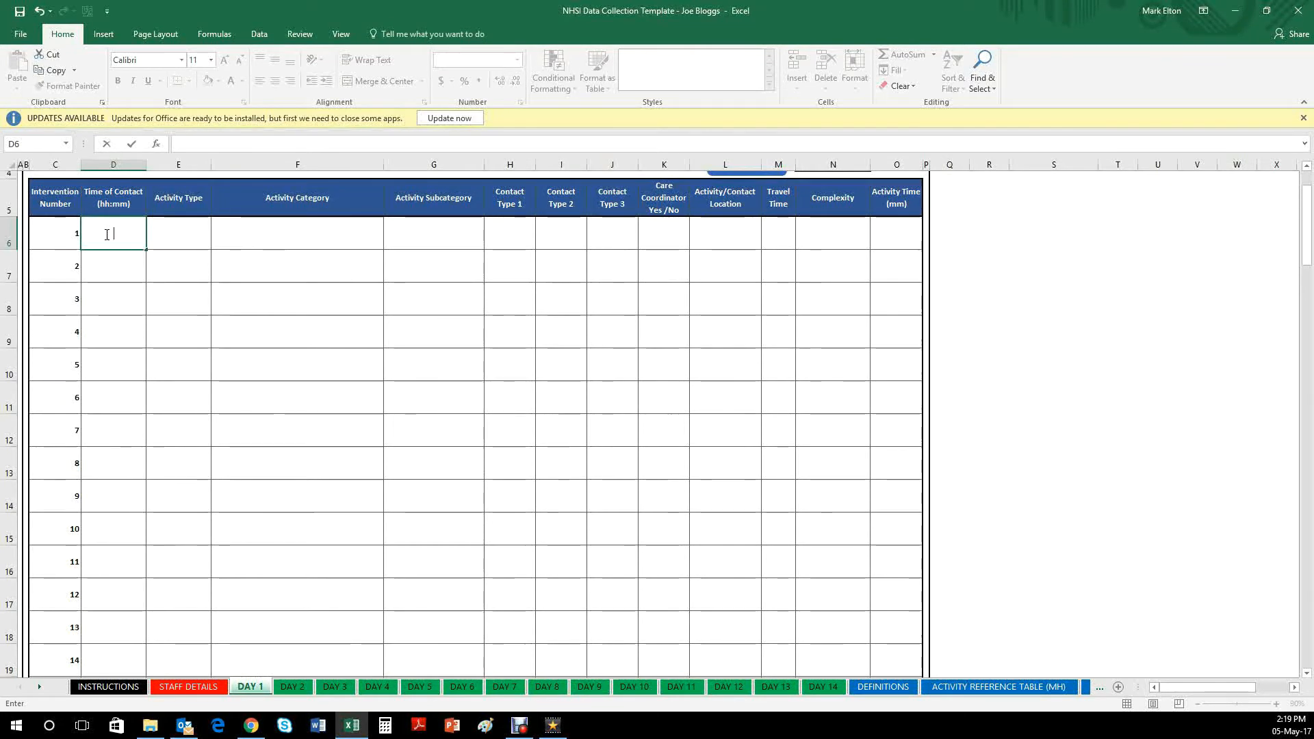
# Enter 15:56 as the time of contact for intervention 1 and set its activity type to DIRECT
pyautogui.write('15:56')
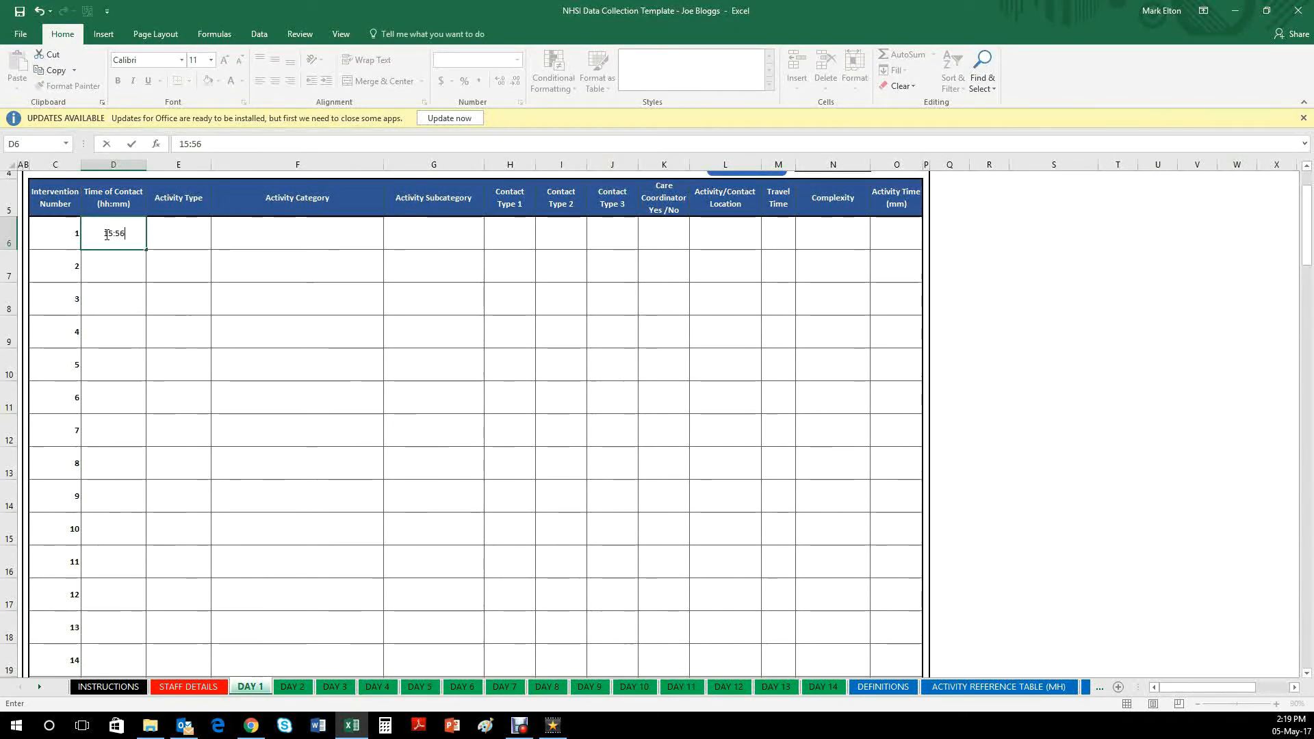
pyautogui.click(58, 240)
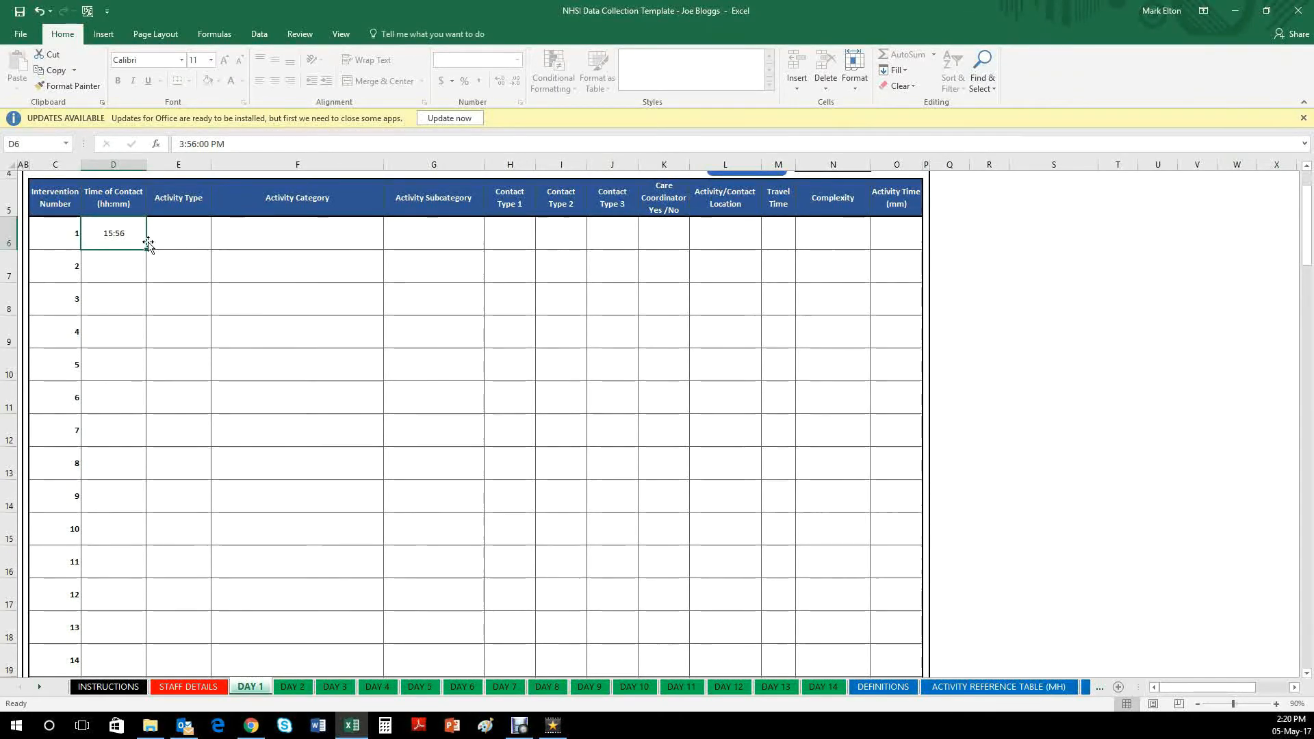
pyautogui.click(174, 241)
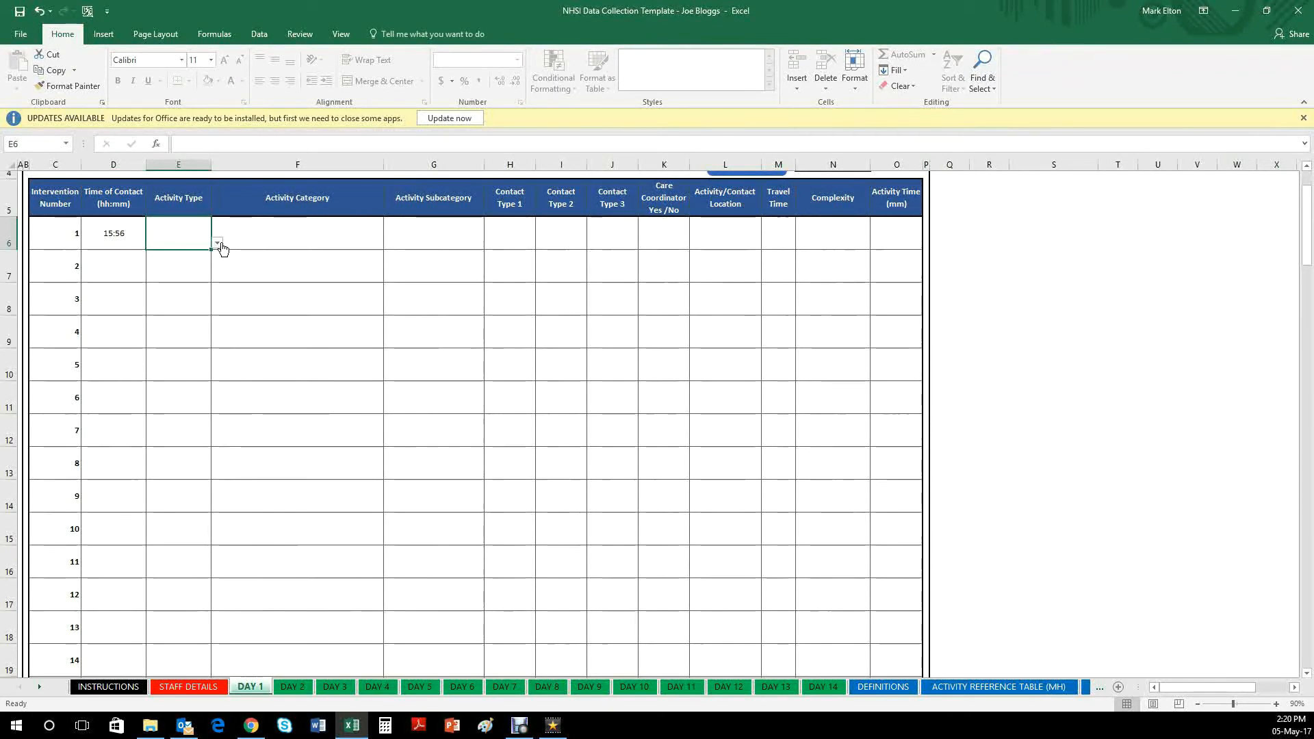
pyautogui.click(217, 244)
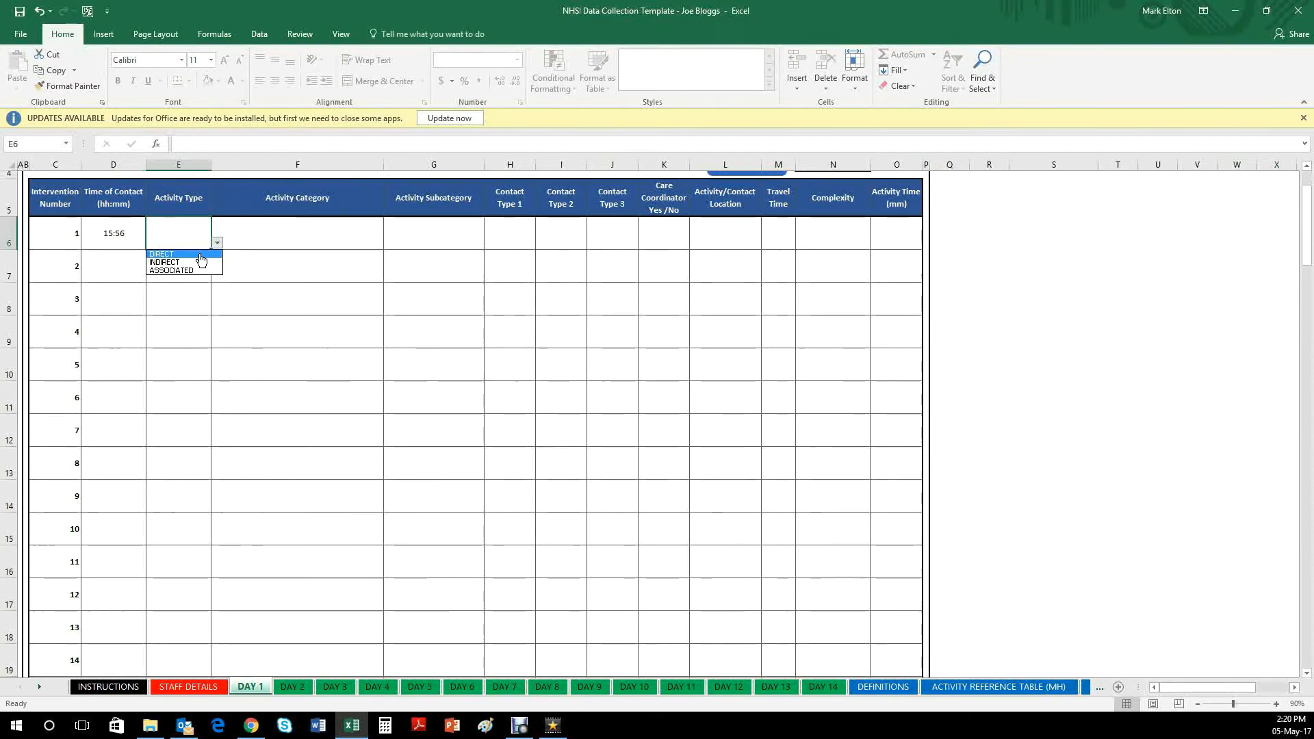
pyautogui.click(200, 257)
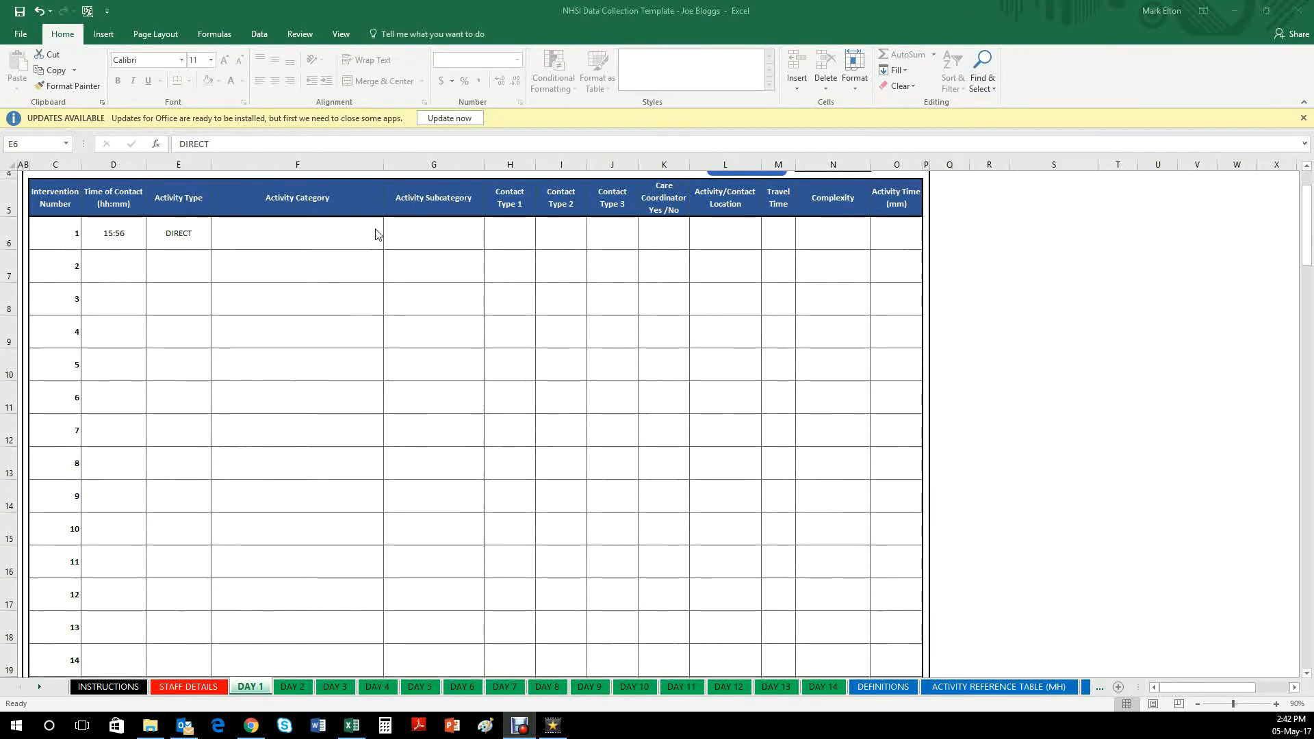
# Set the activity category of intervention 1 to Medication and its subcategory to Checking drugs
pyautogui.click(381, 236)
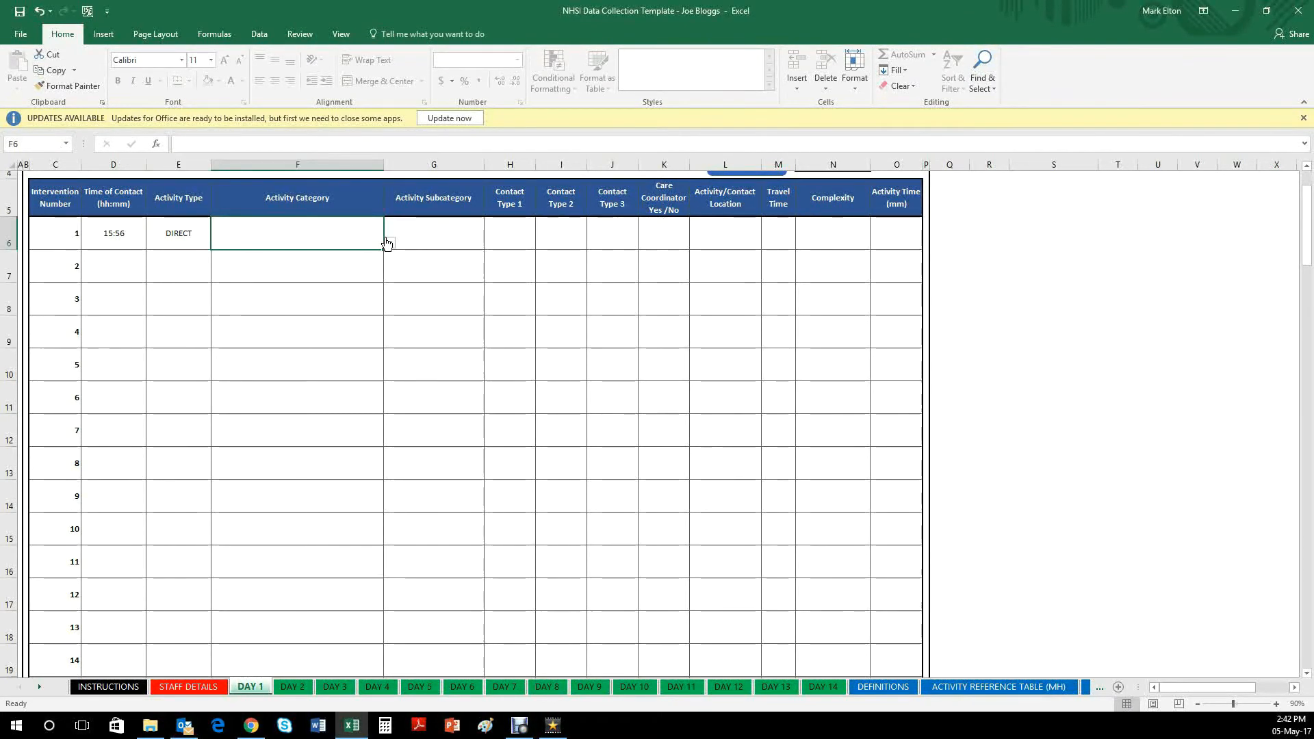
pyautogui.click(390, 242)
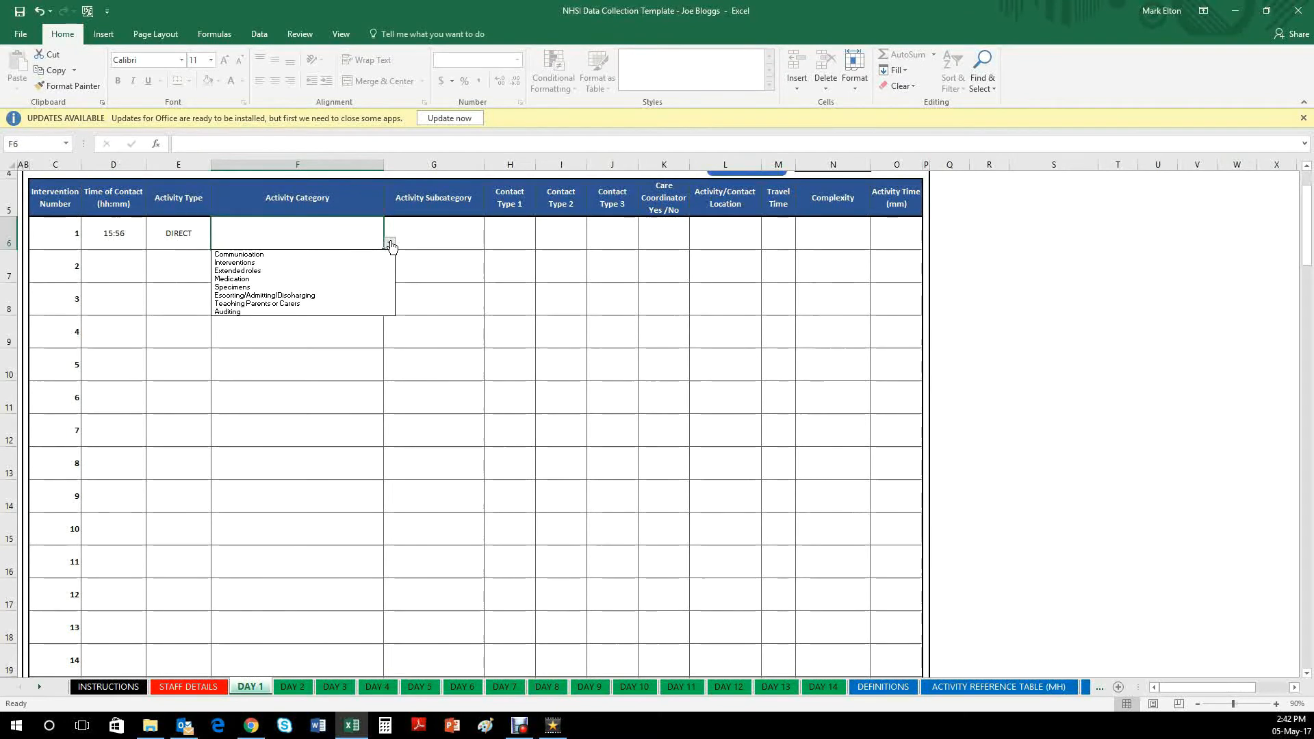
pyautogui.click(360, 279)
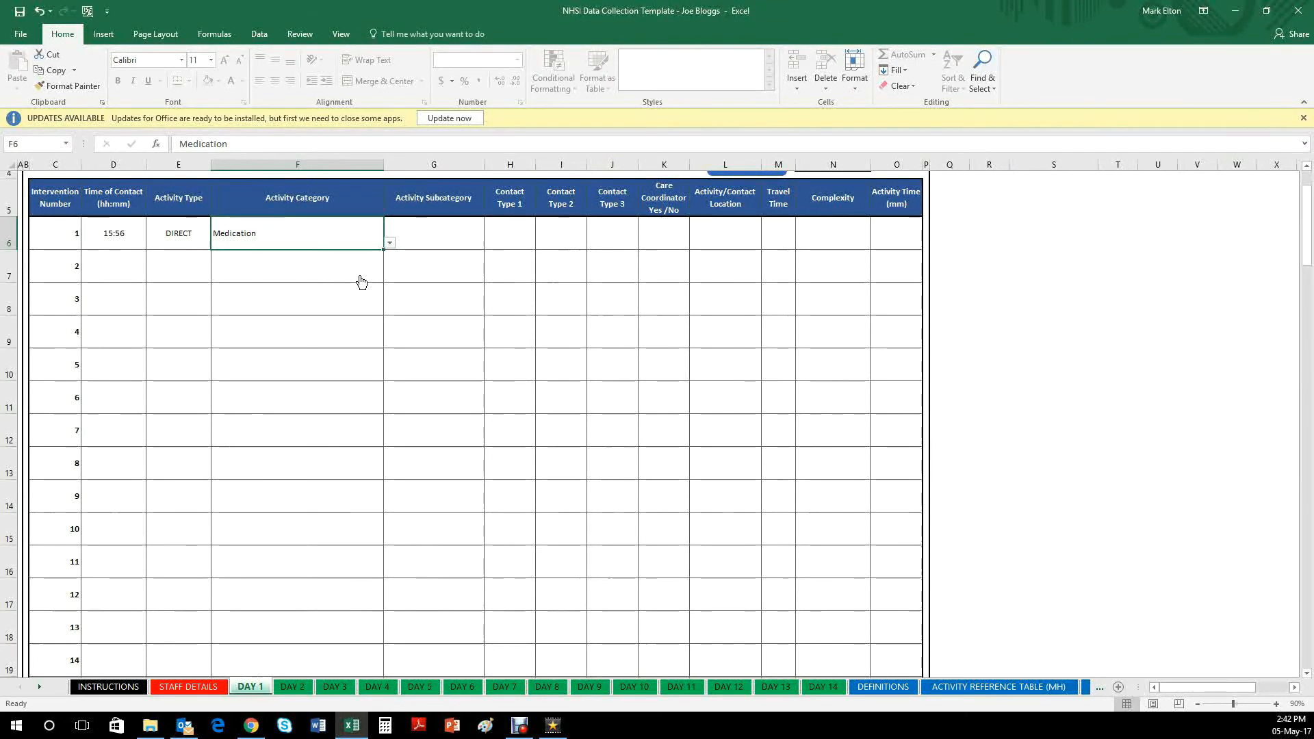
pyautogui.click(472, 244)
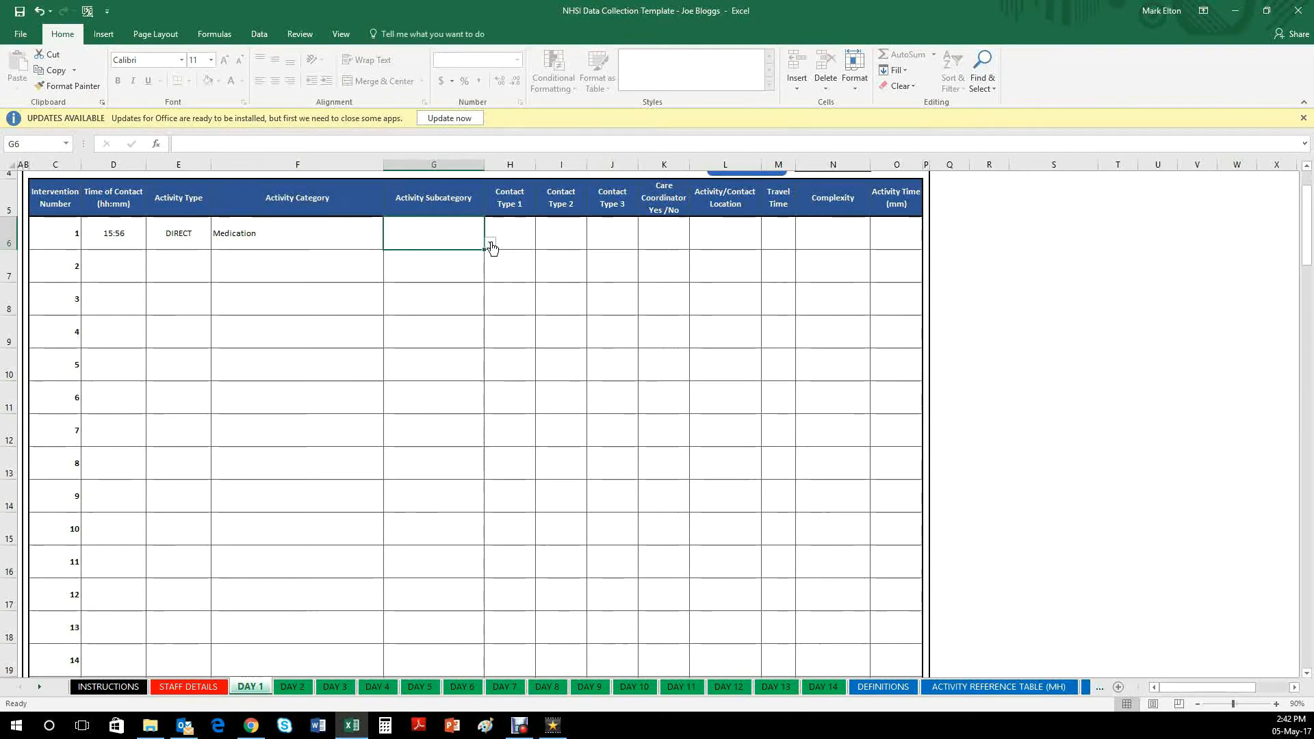
pyautogui.click(490, 243)
pyautogui.click(474, 264)
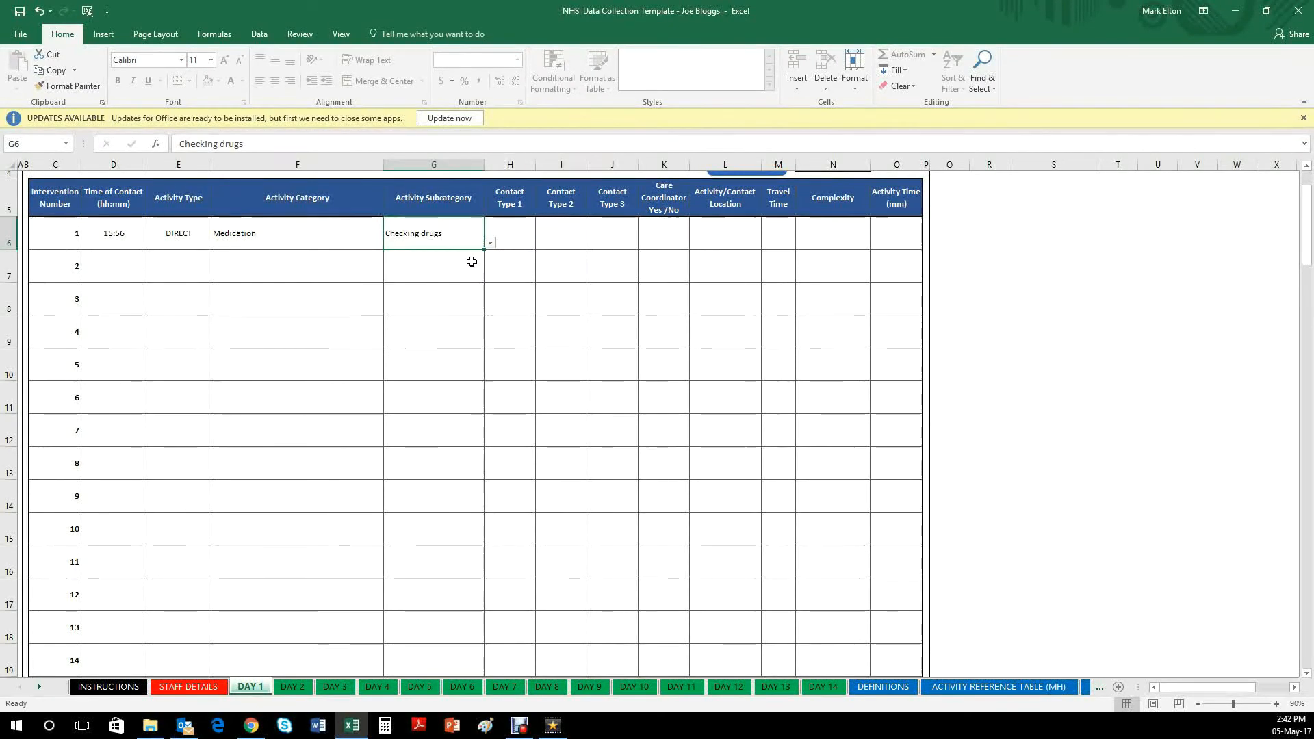
# Set contact types 1 to 3 of intervention 1 to Follow-up, Face-to-face and One to one
pyautogui.click(523, 241)
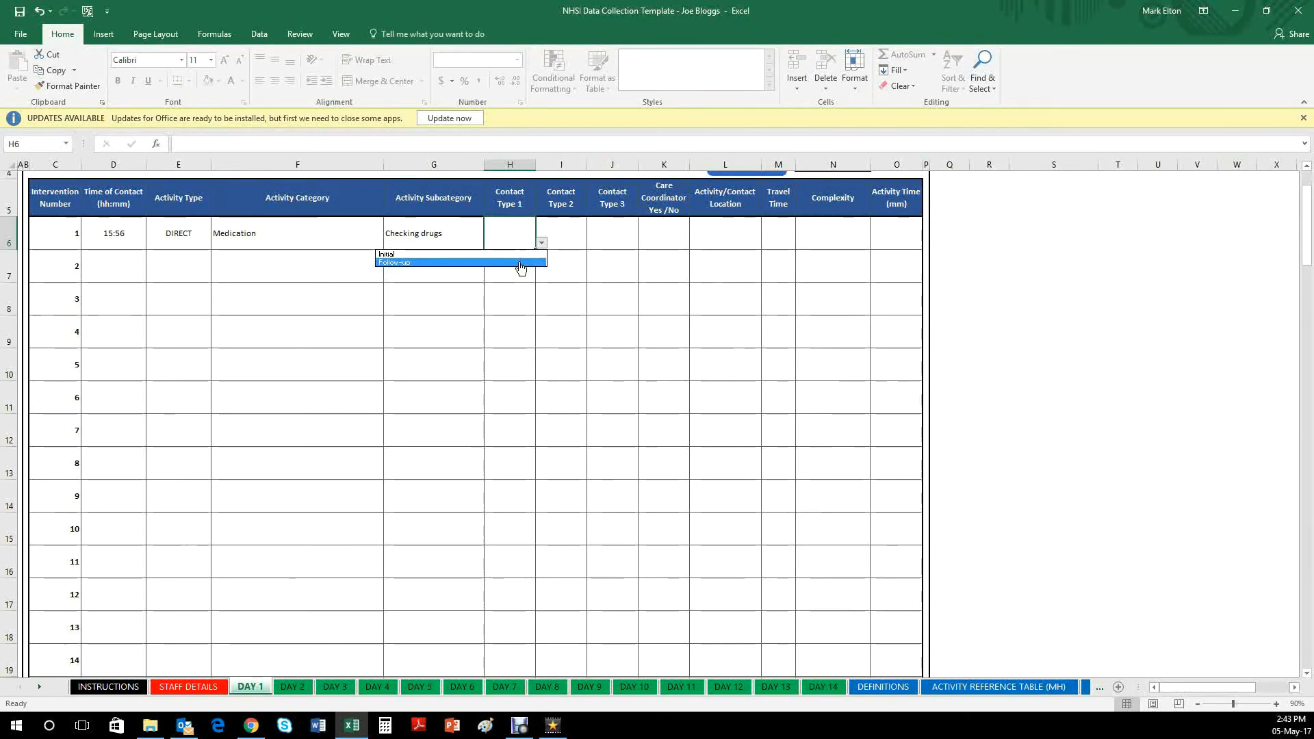
pyautogui.click(518, 264)
pyautogui.click(566, 239)
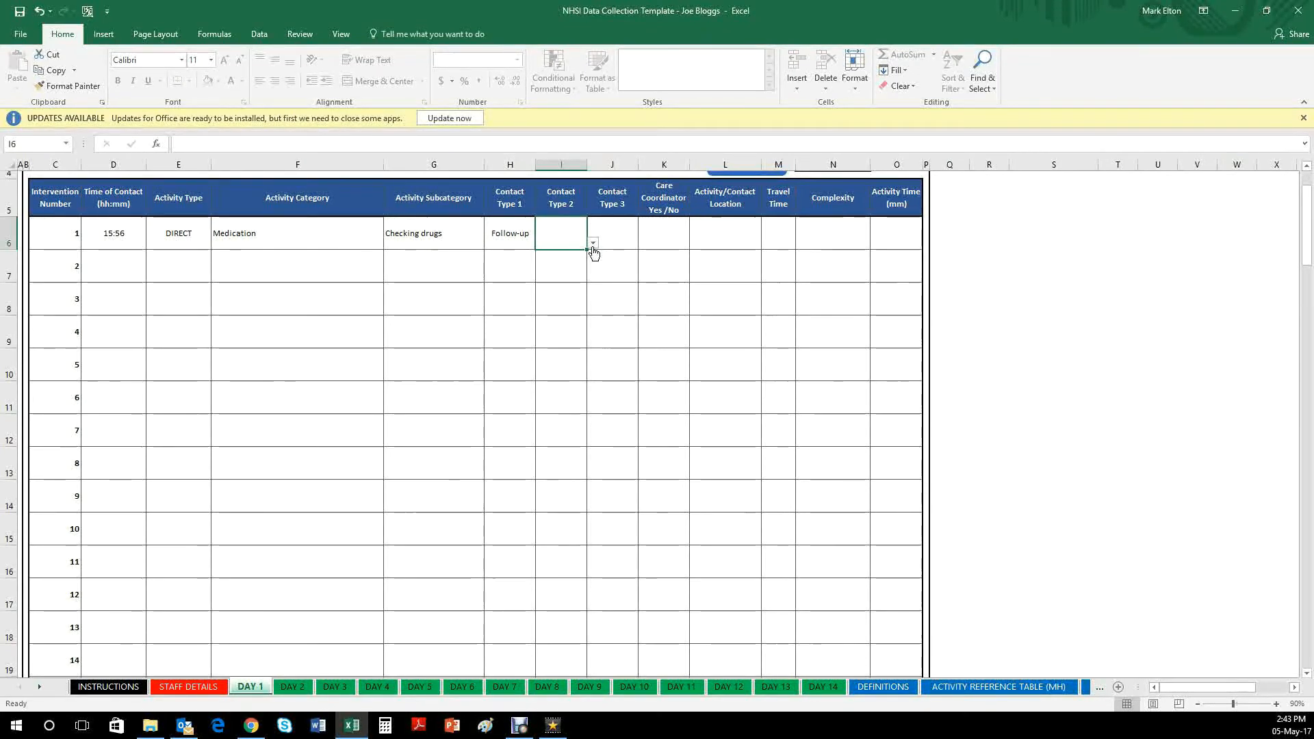
pyautogui.click(592, 244)
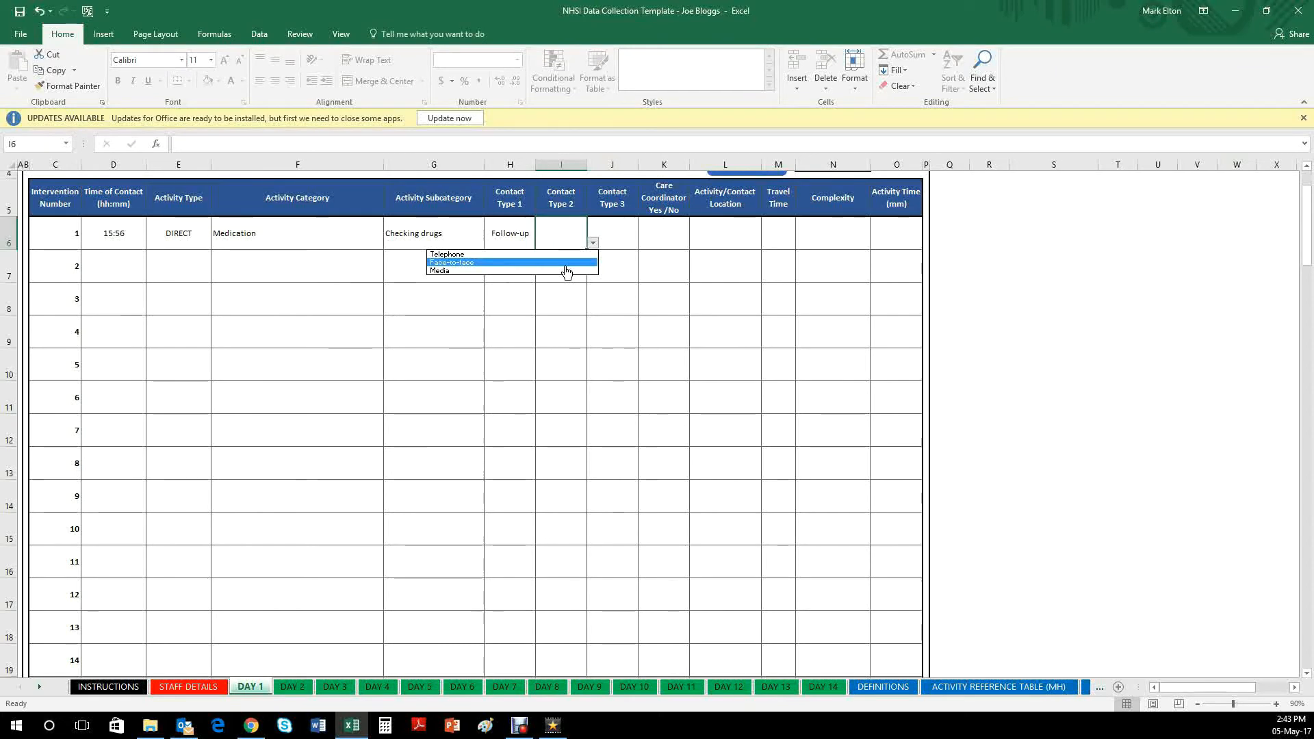
pyautogui.click(565, 264)
pyautogui.click(631, 245)
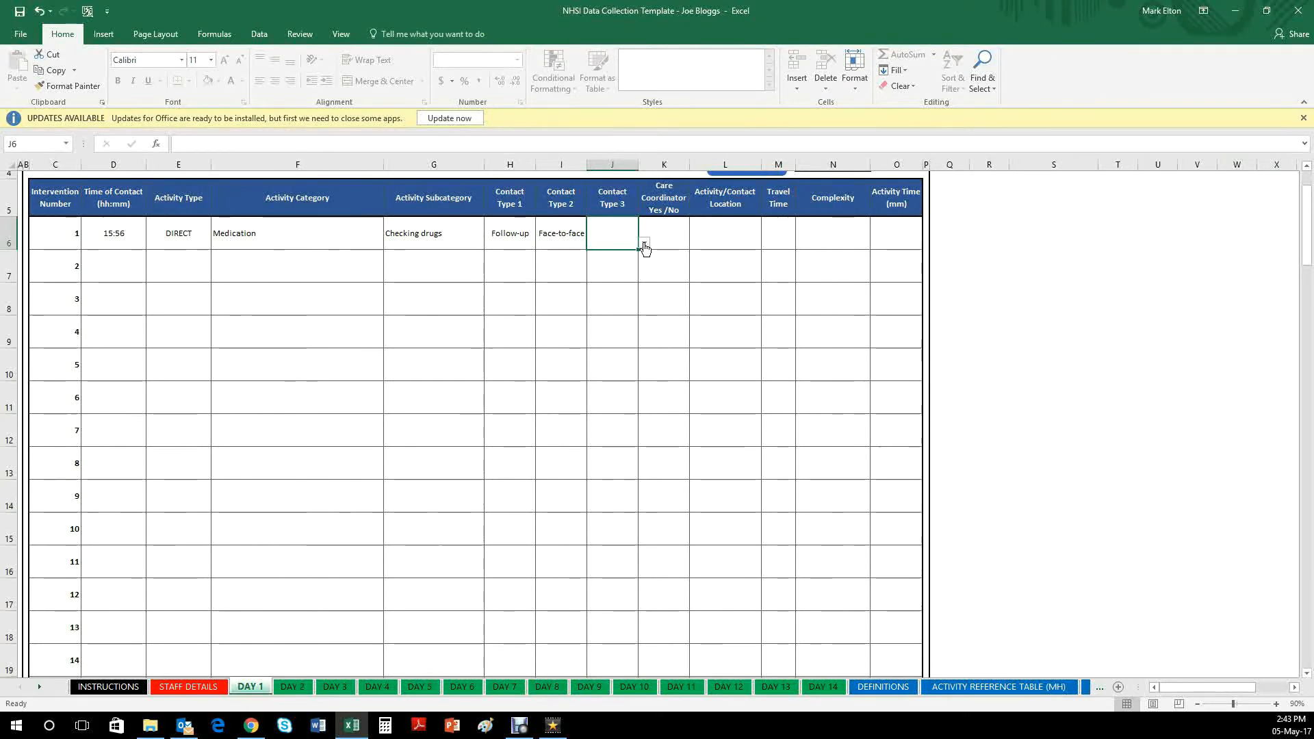
pyautogui.click(644, 245)
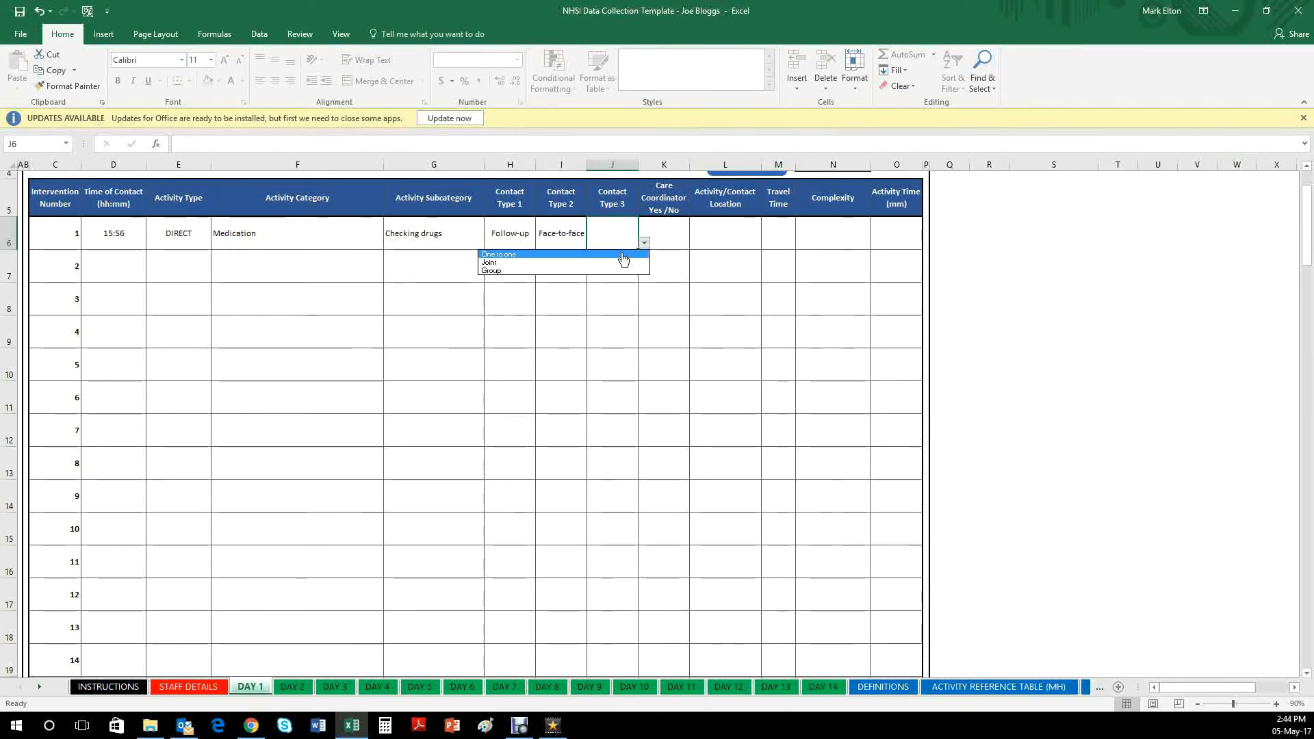
pyautogui.click(624, 255)
# Set care coordinator to Yes and the activity/contact location to Patient's Home for intervention 1
pyautogui.click(668, 241)
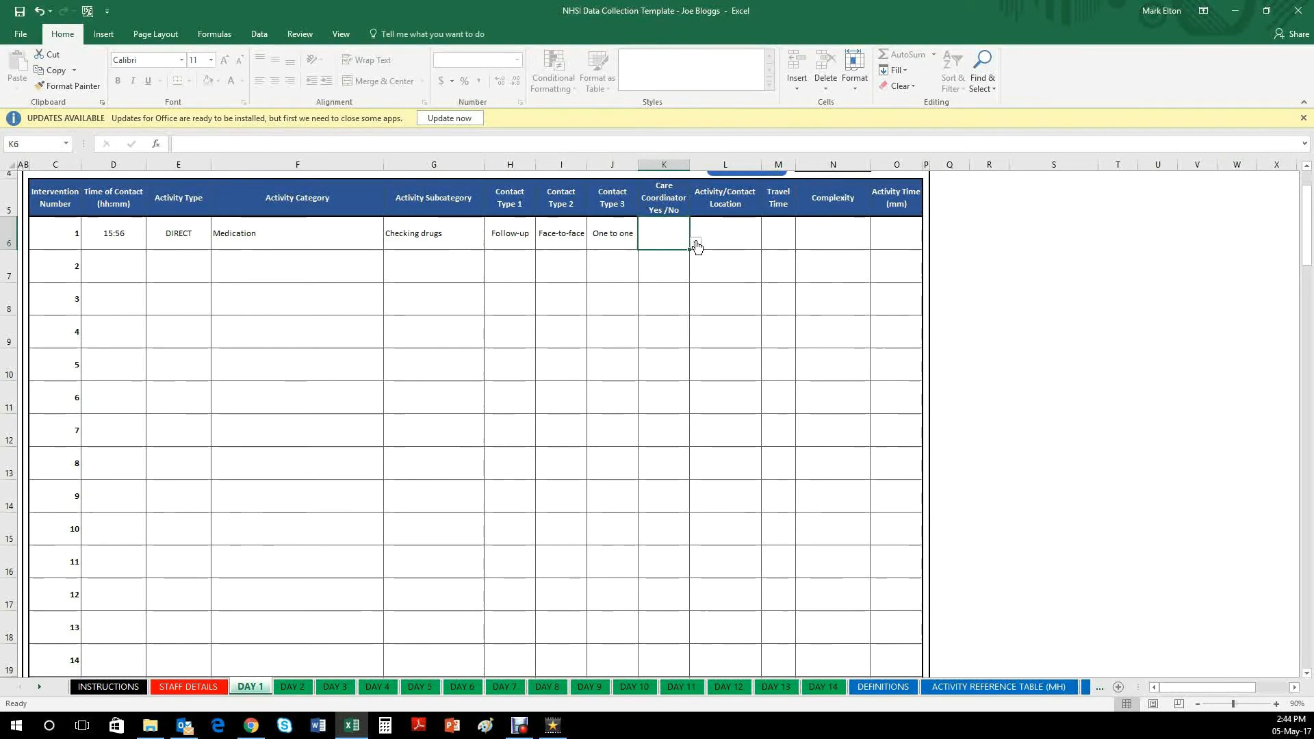
pyautogui.click(695, 243)
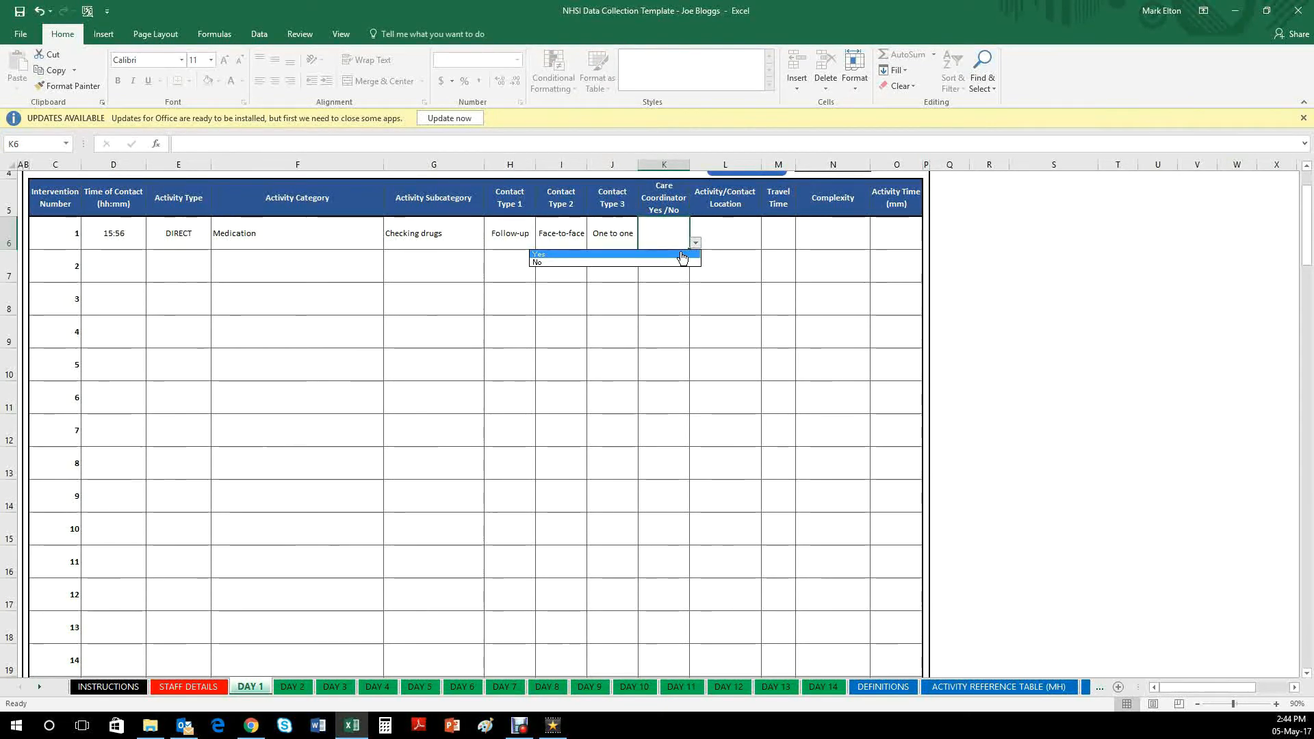
pyautogui.click(683, 257)
pyautogui.click(753, 245)
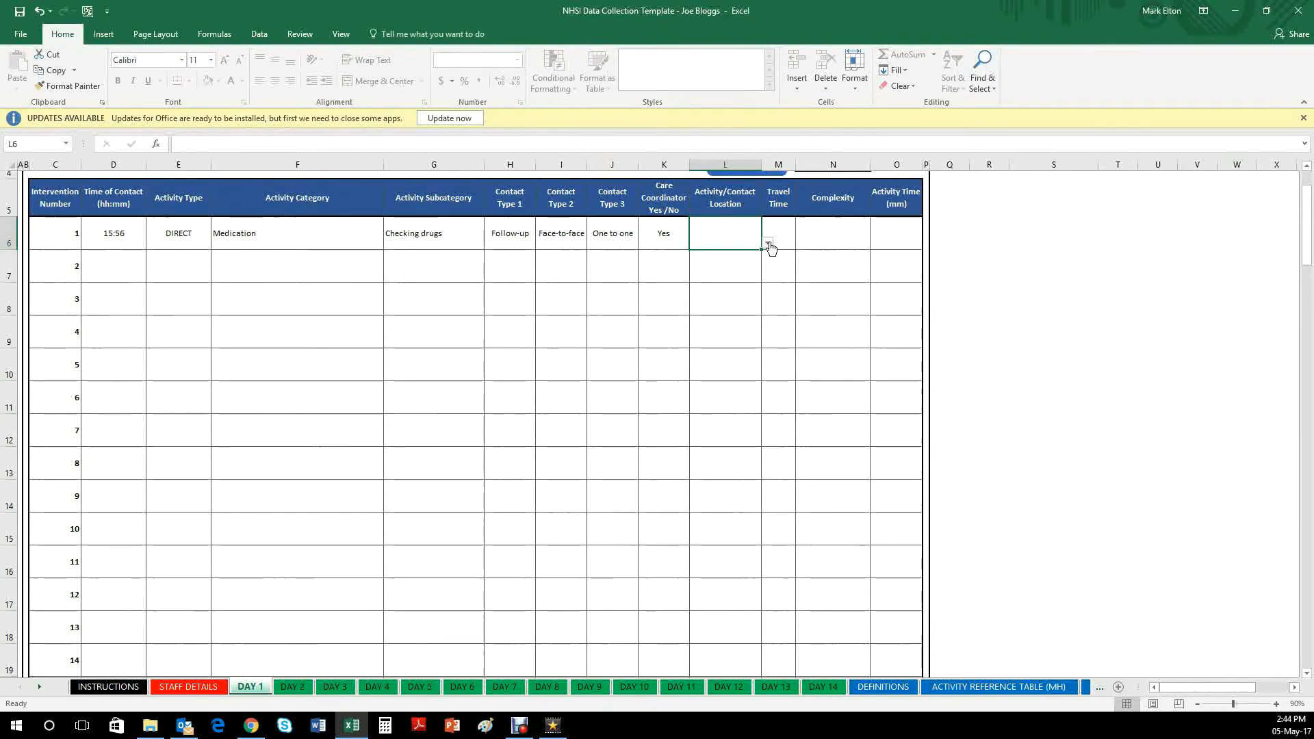
pyautogui.click(768, 243)
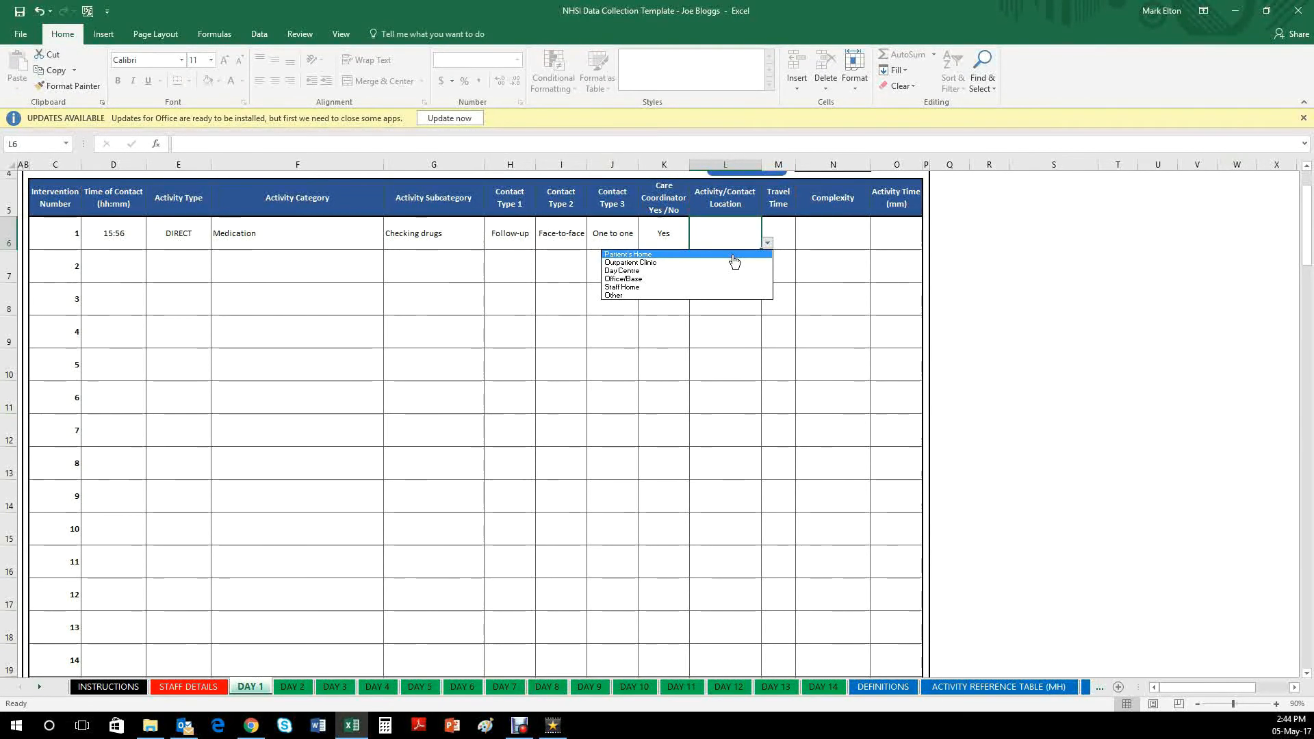
pyautogui.click(734, 255)
# Complete intervention 1 with travel time 12, complexity 2. Mild/Moderate and an activity time of 25 minutes
pyautogui.click(790, 239)
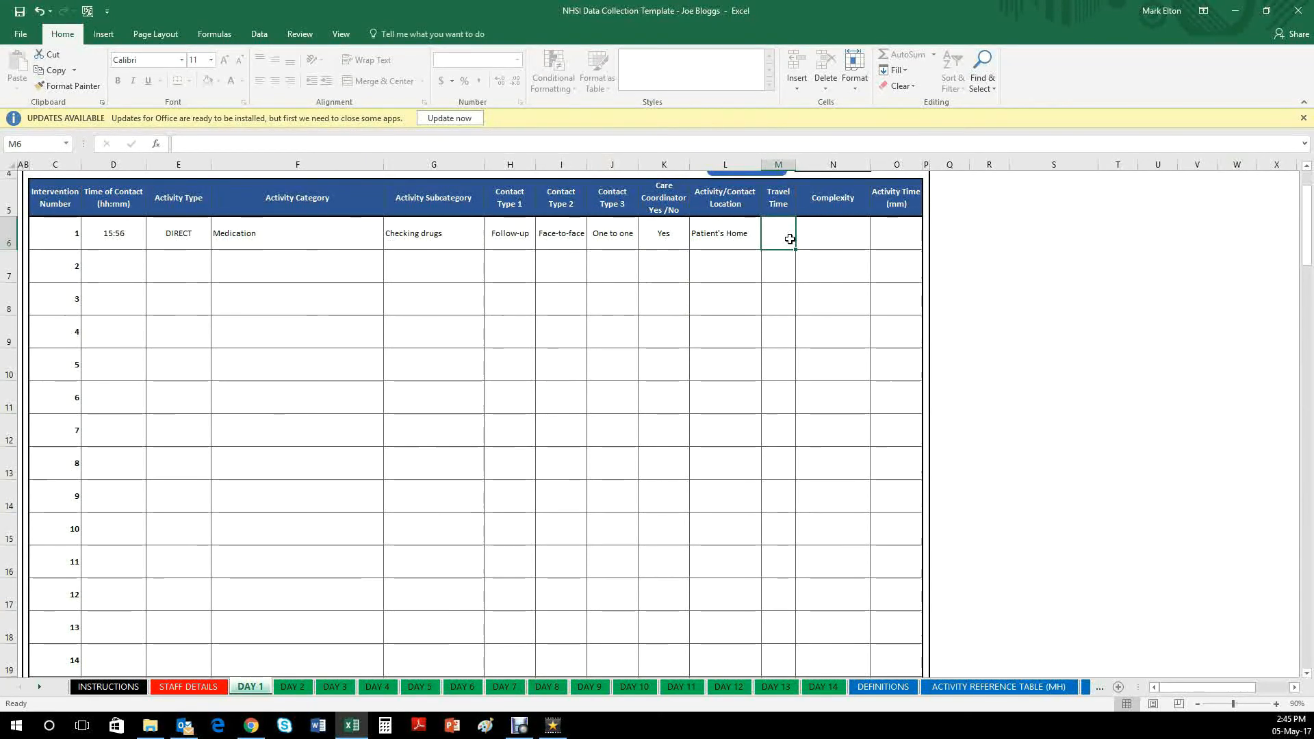
pyautogui.write('12')
pyautogui.press('Tab')
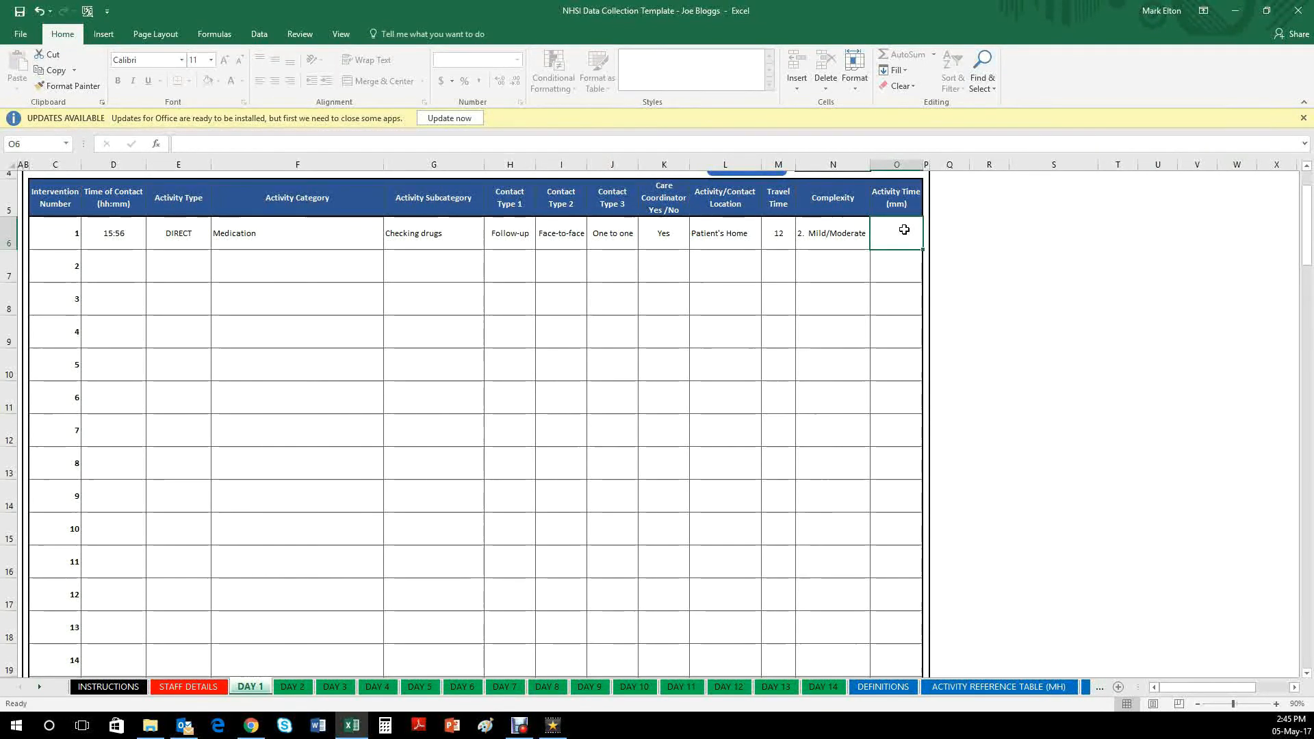
pyautogui.doubleClick(904, 230)
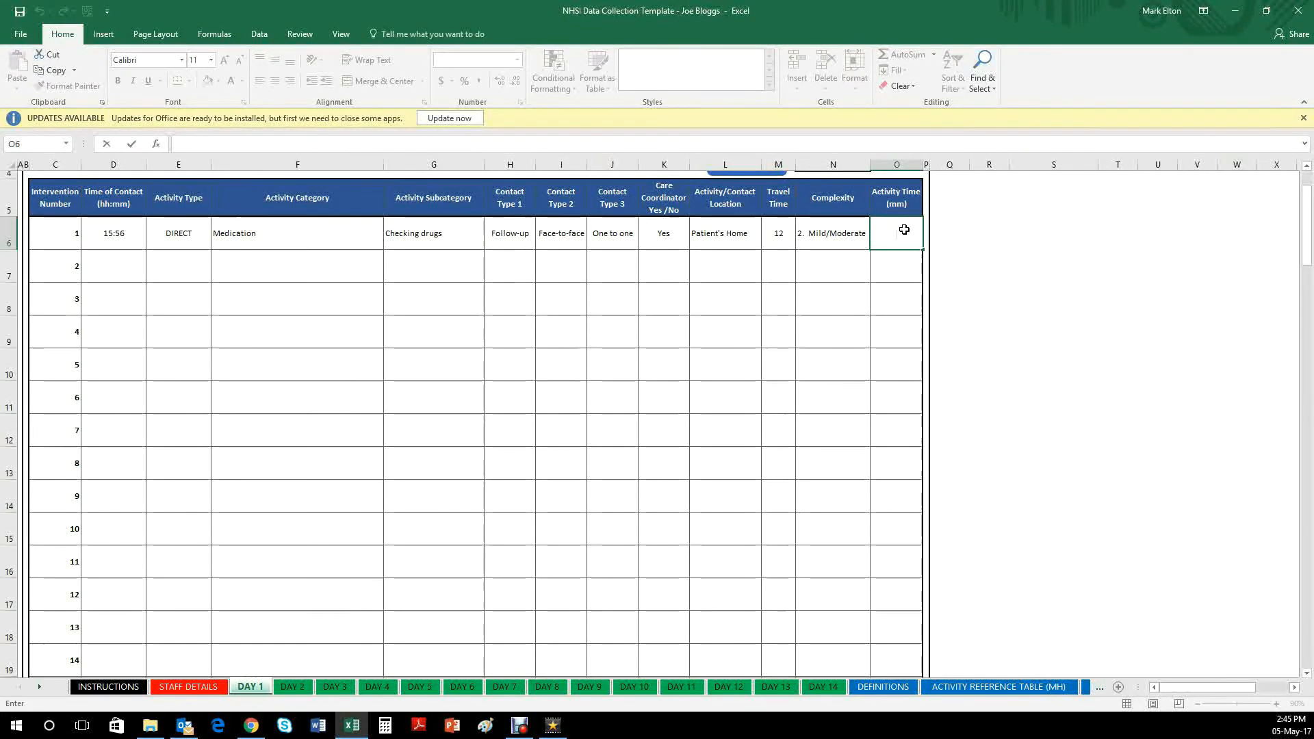
pyautogui.press('Return')
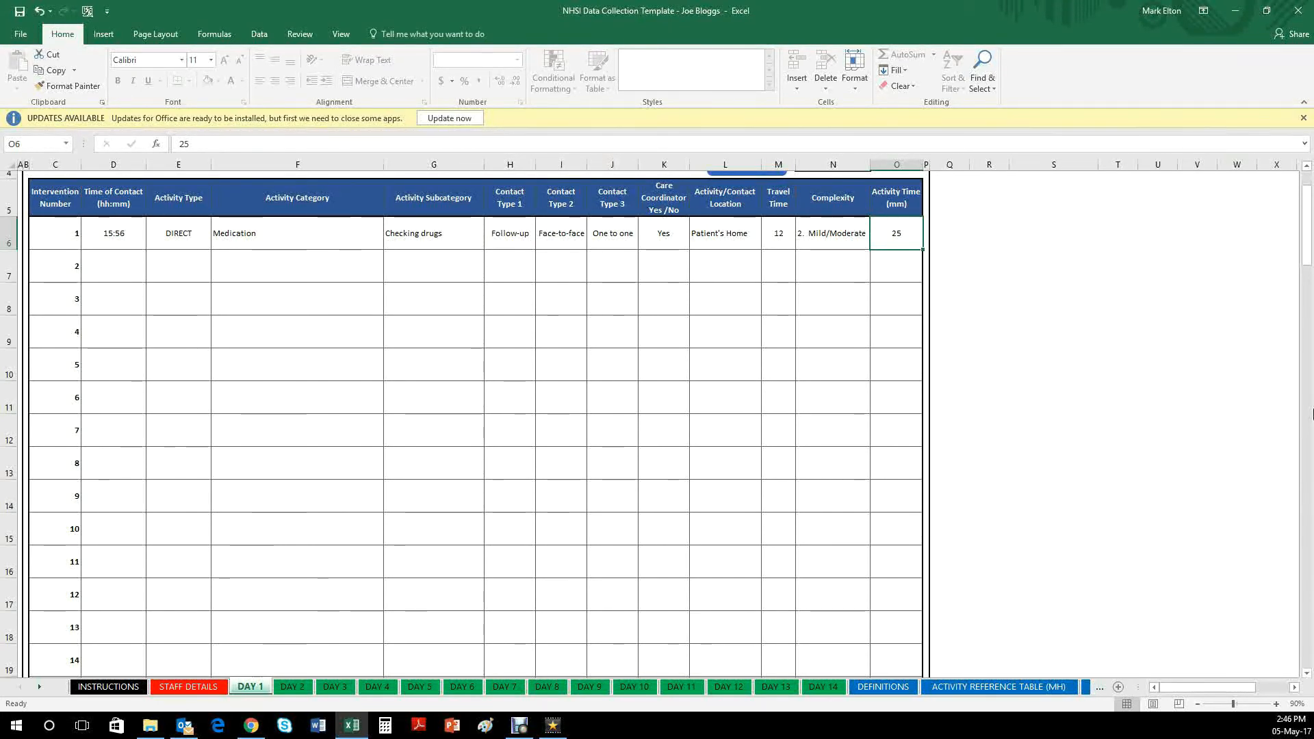
# Set the activity type of intervention 2 to ASSOCIATED and its activity category to NHSI Template
pyautogui.click(185, 267)
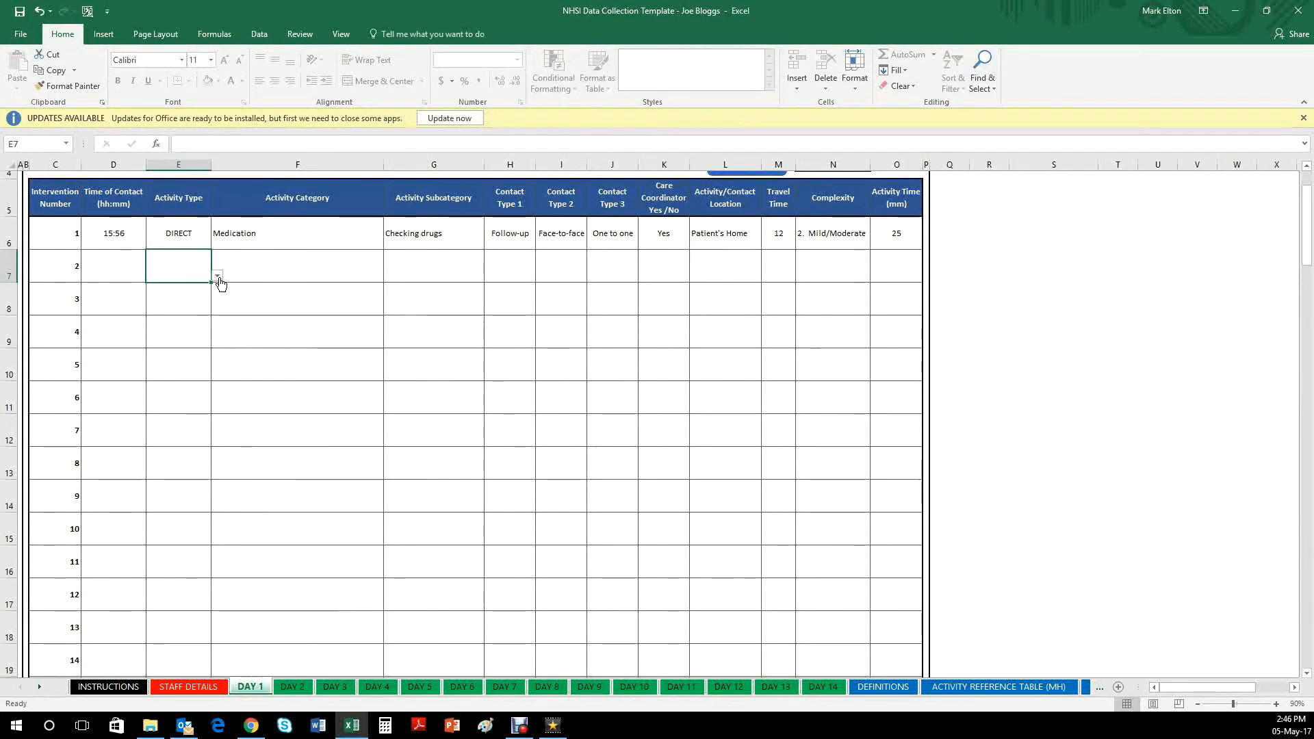
pyautogui.click(216, 275)
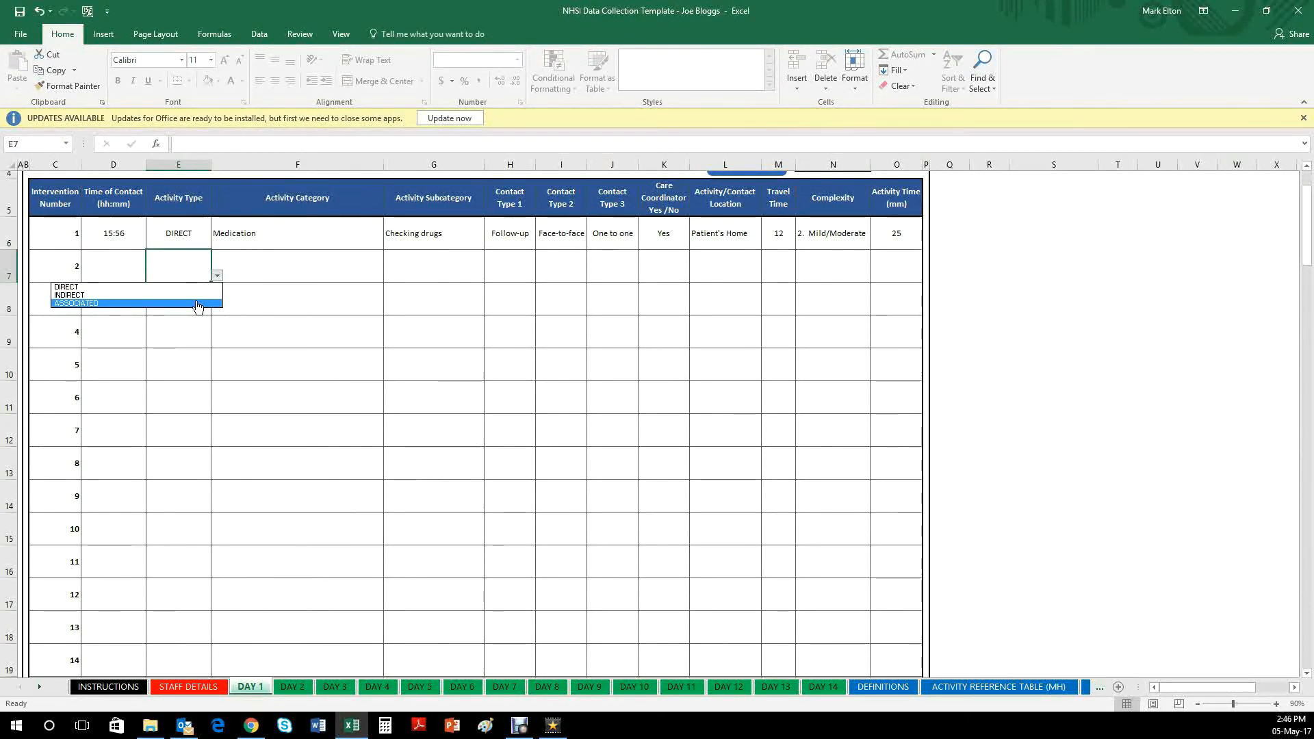
pyautogui.click(199, 303)
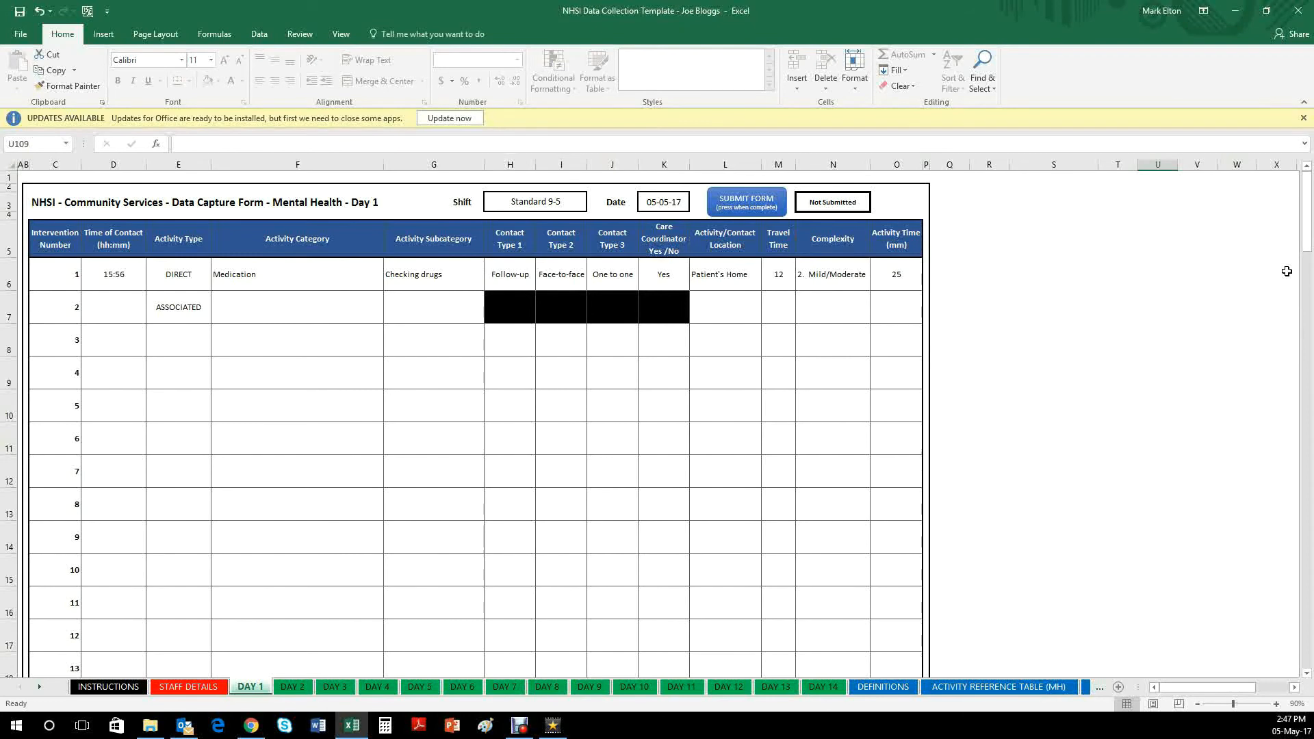
pyautogui.click(380, 317)
pyautogui.click(388, 316)
pyautogui.moveTo(392, 344); pyautogui.dragTo(392, 371)
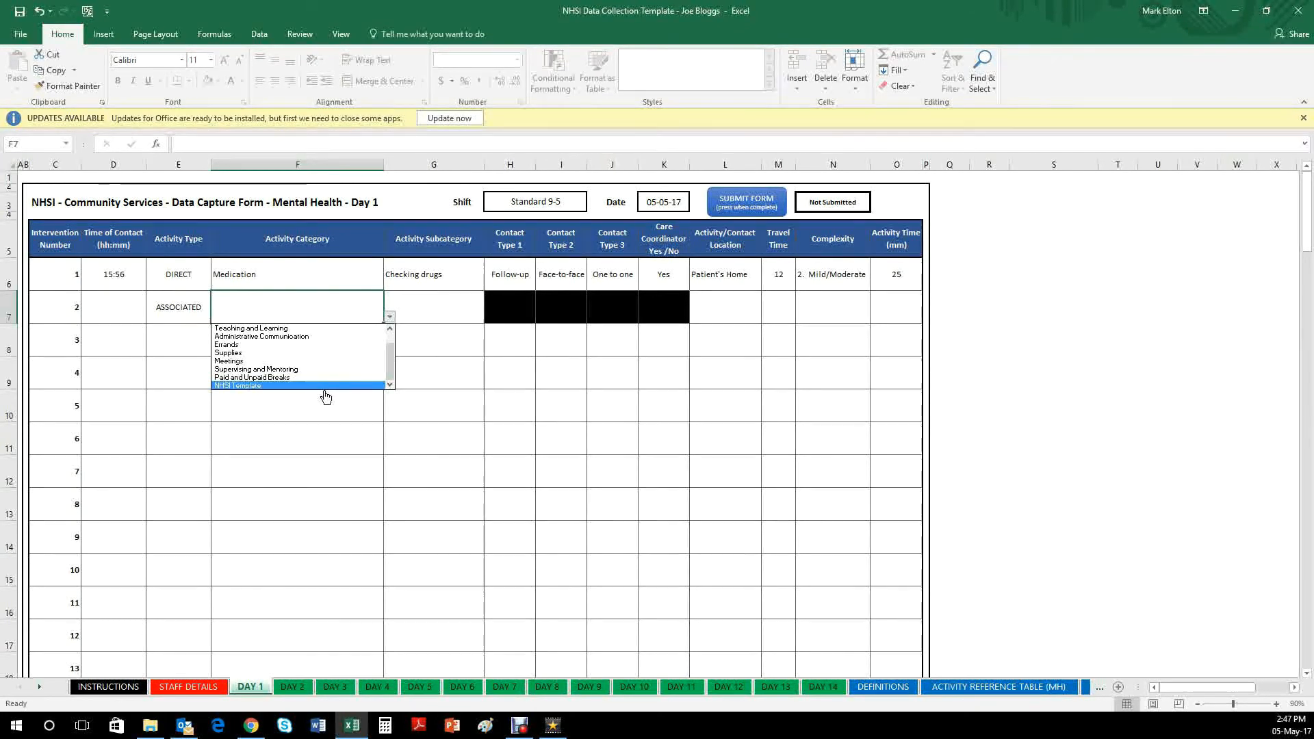
pyautogui.click(326, 386)
# Save the workbook and submit the DAY 1 data capture form
pyautogui.click(19, 13)
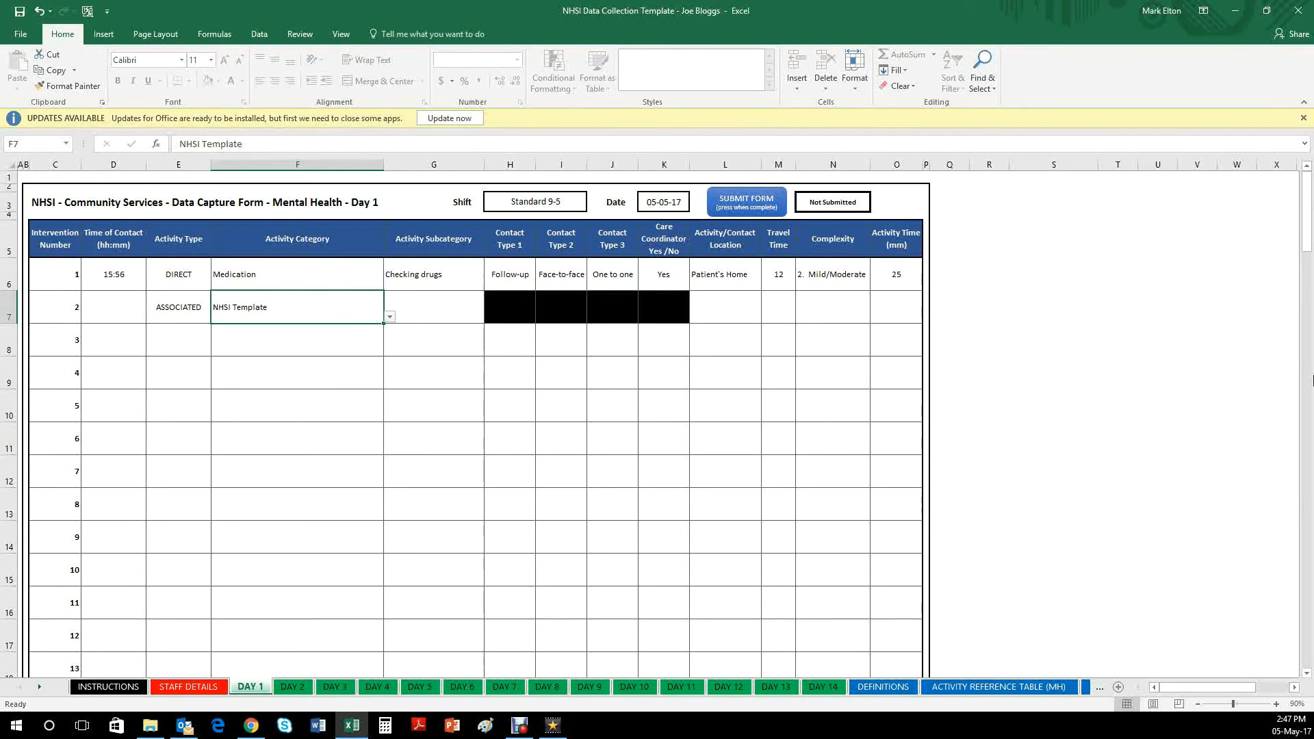
pyautogui.click(752, 209)
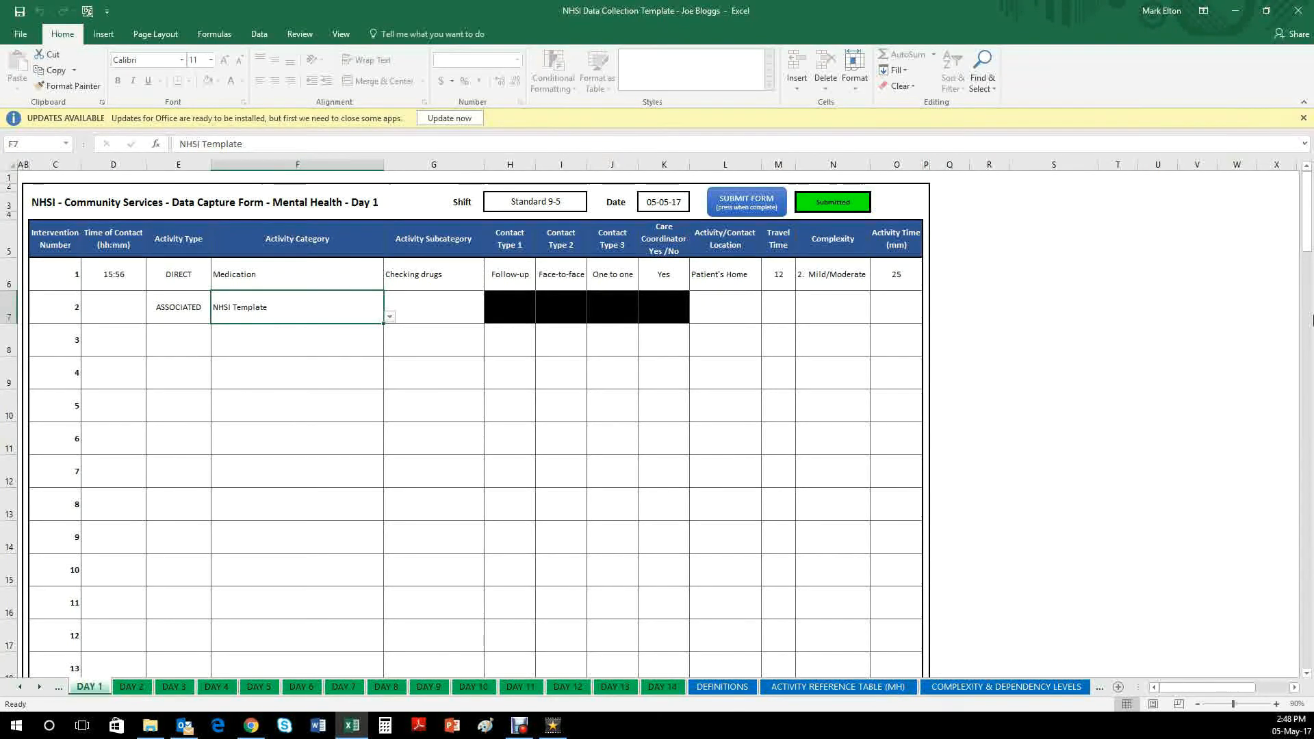